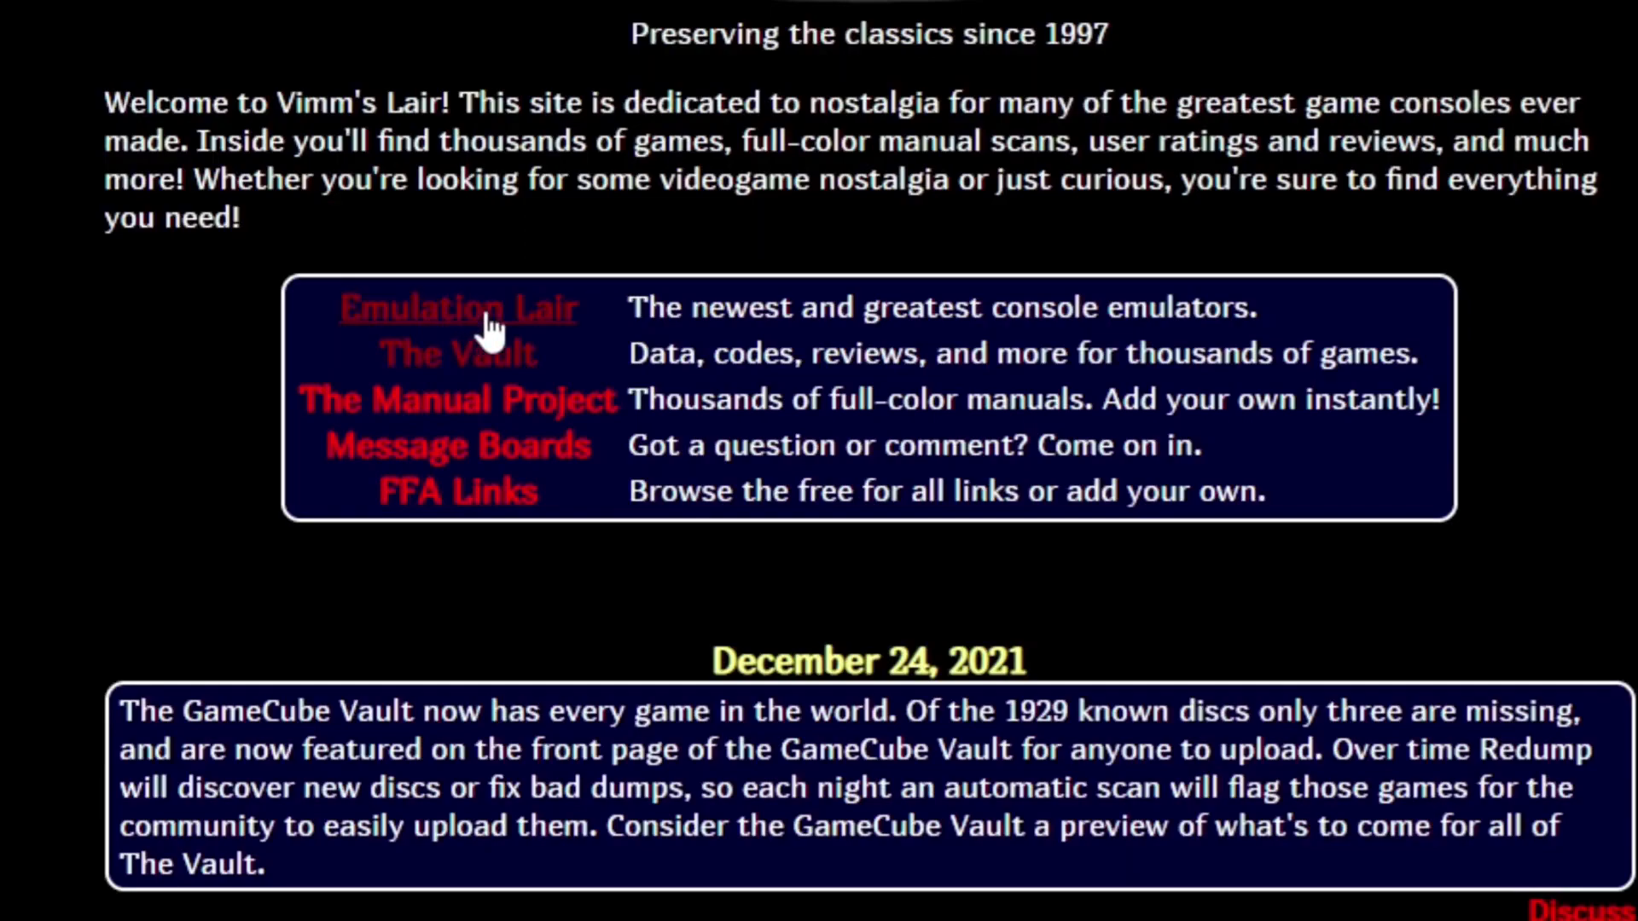
- Download the Windows build of Kronos from the Saturn table in Vimm's Lair's Emulation Lair
{"action": "left_click", "coordinate": [488, 321]}
{"action": "scroll", "coordinate": [555, 366], "scroll_direction": "down", "scroll_amount": 5}
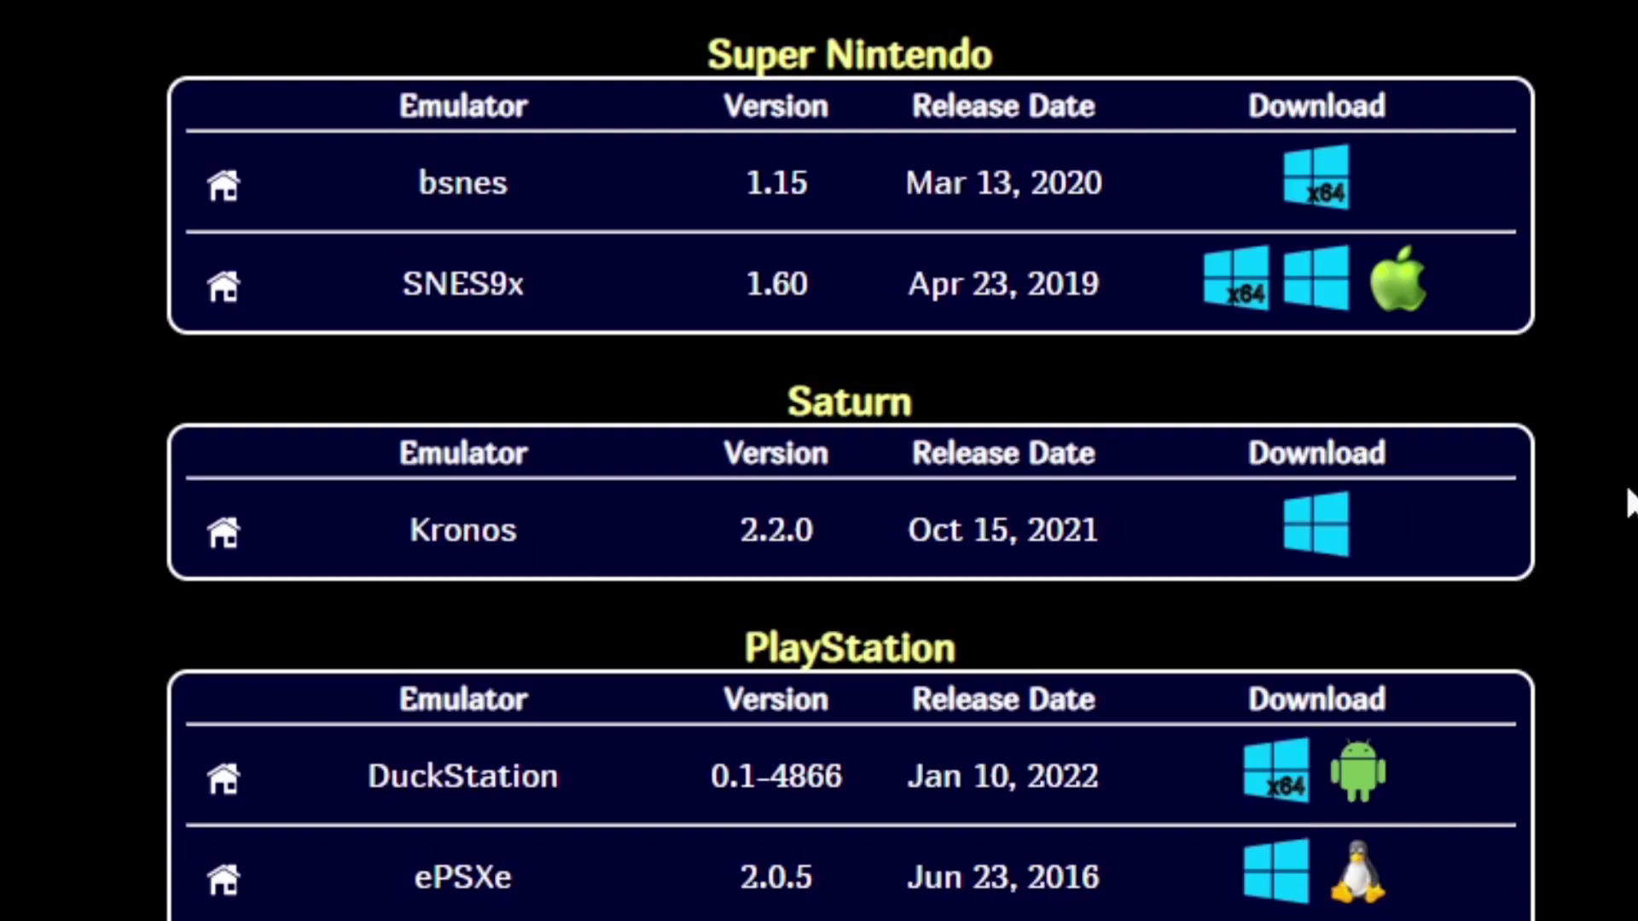
{"action": "left_click", "coordinate": [1345, 539]}
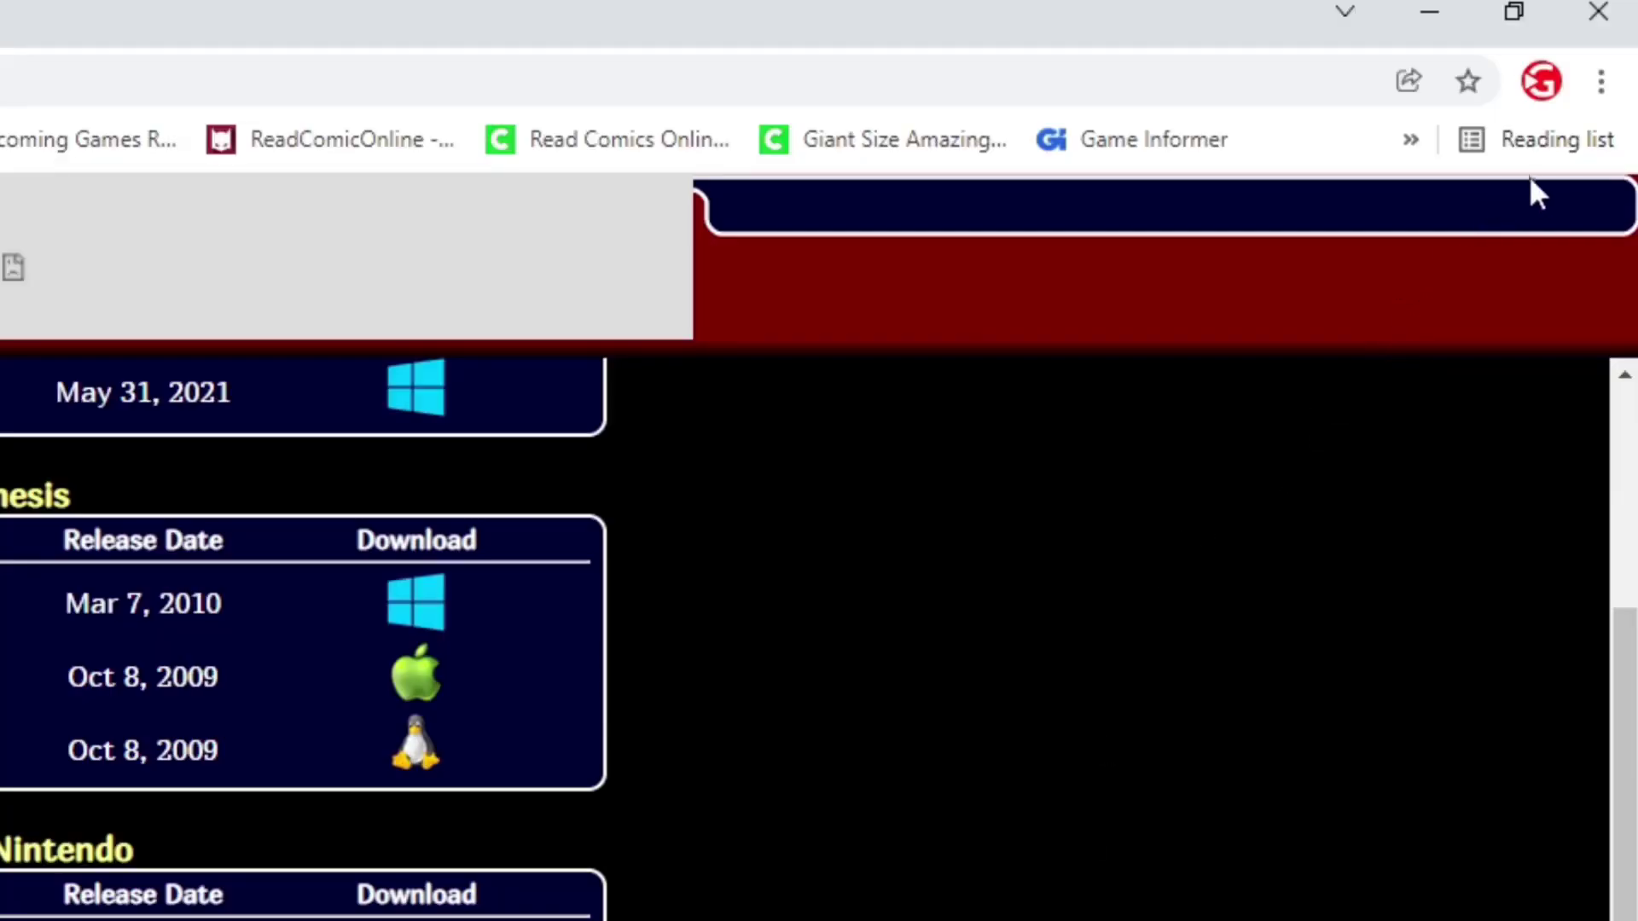
- Locate the downloaded Kronos-2.2.0-win64.zip in its folder via Chrome's Downloads list
{"action": "left_click", "coordinate": [1601, 83]}
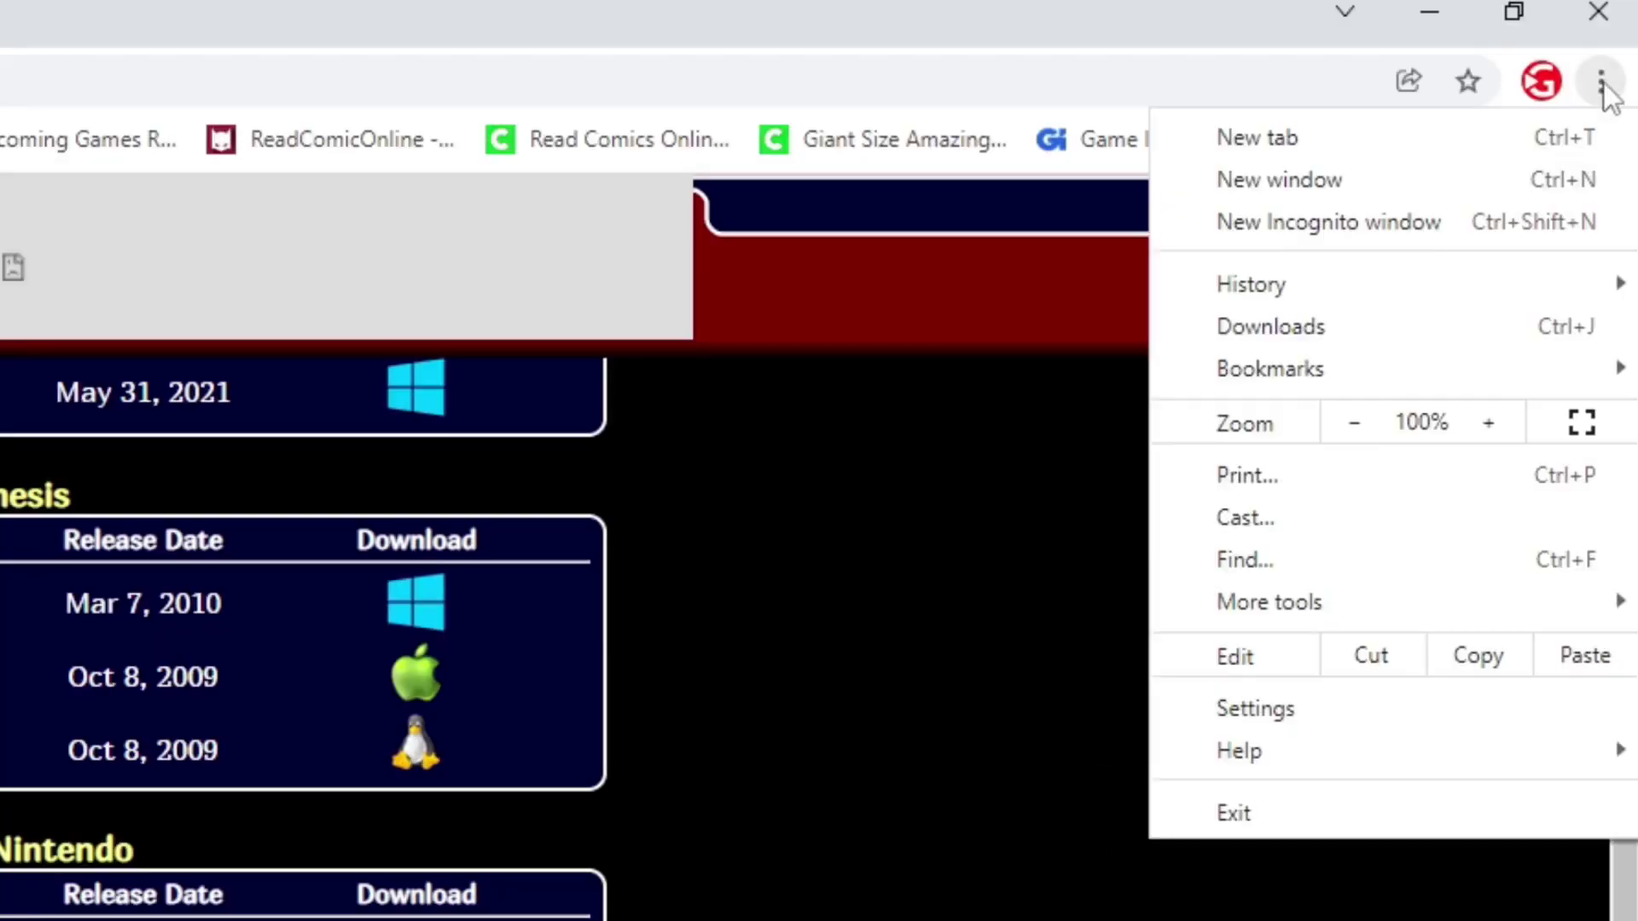
{"action": "left_click", "coordinate": [1382, 328]}
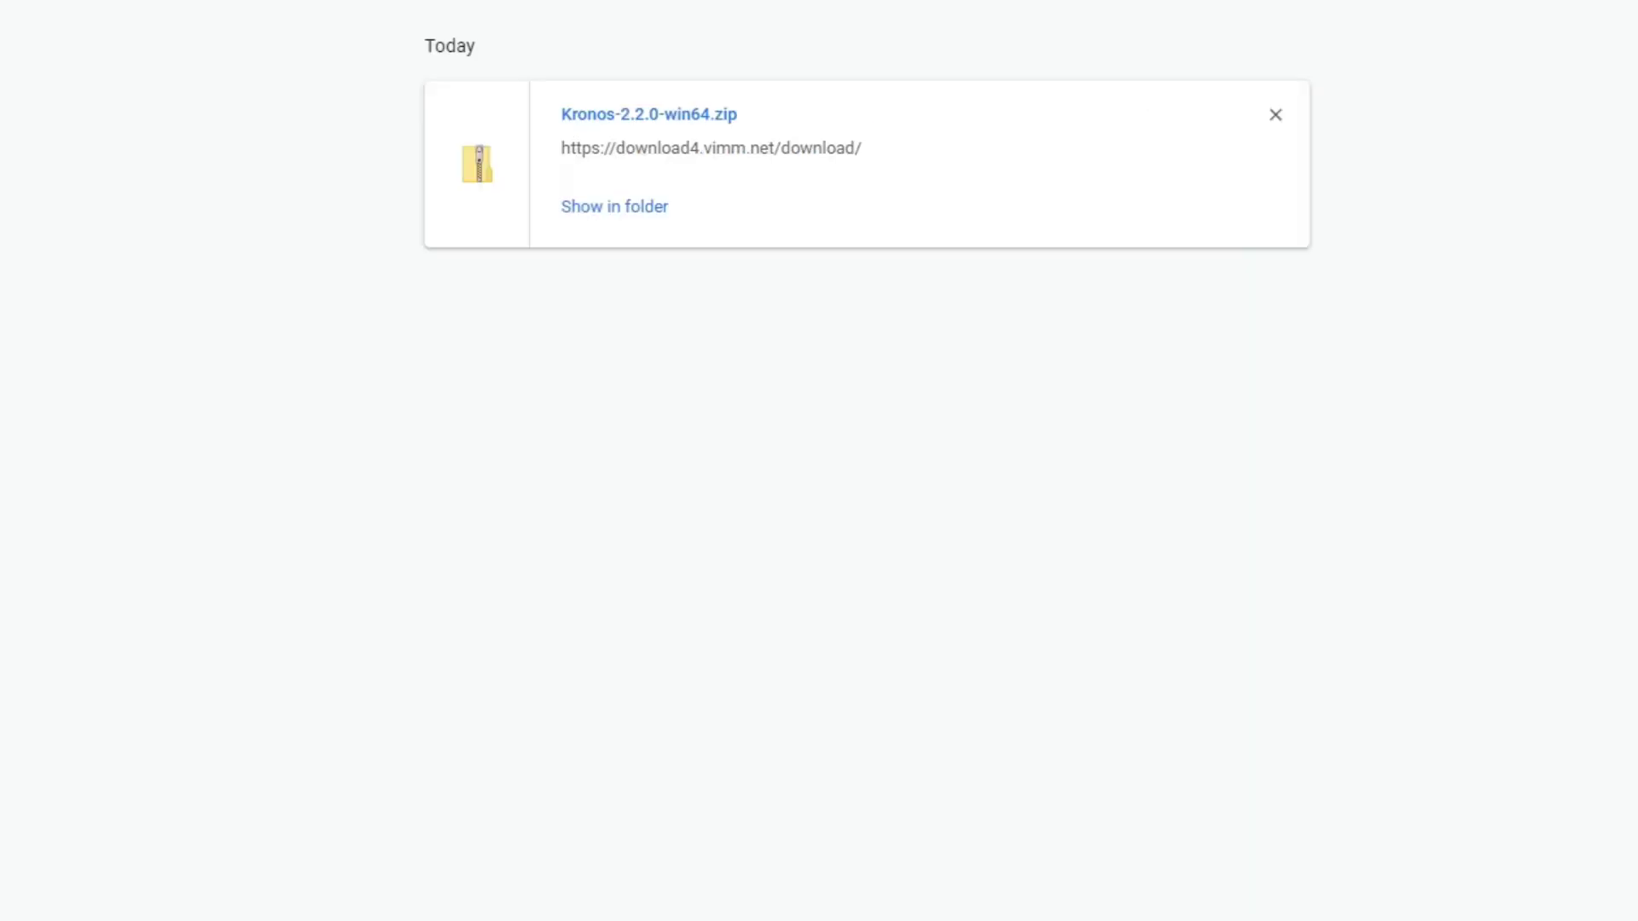
{"action": "left_click", "coordinate": [636, 220]}
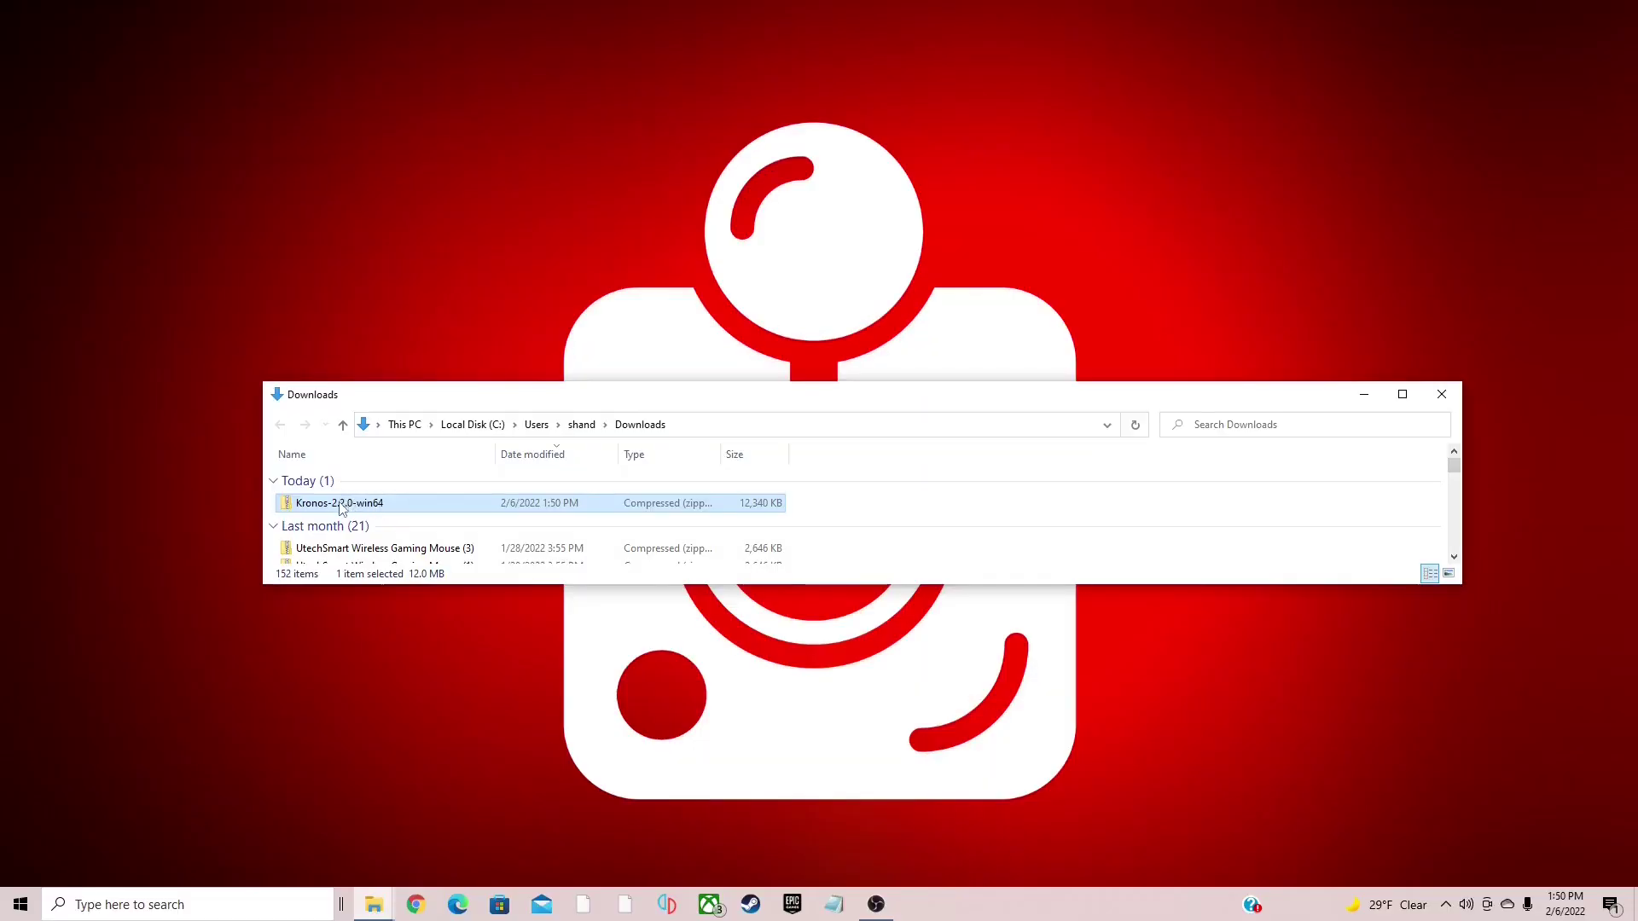
- Move the Kronos zip to the desktop's top-left and close the Downloads folder window
{"action": "left_click_drag", "start_coordinate": [138, 558], "coordinate": [0, 123]}
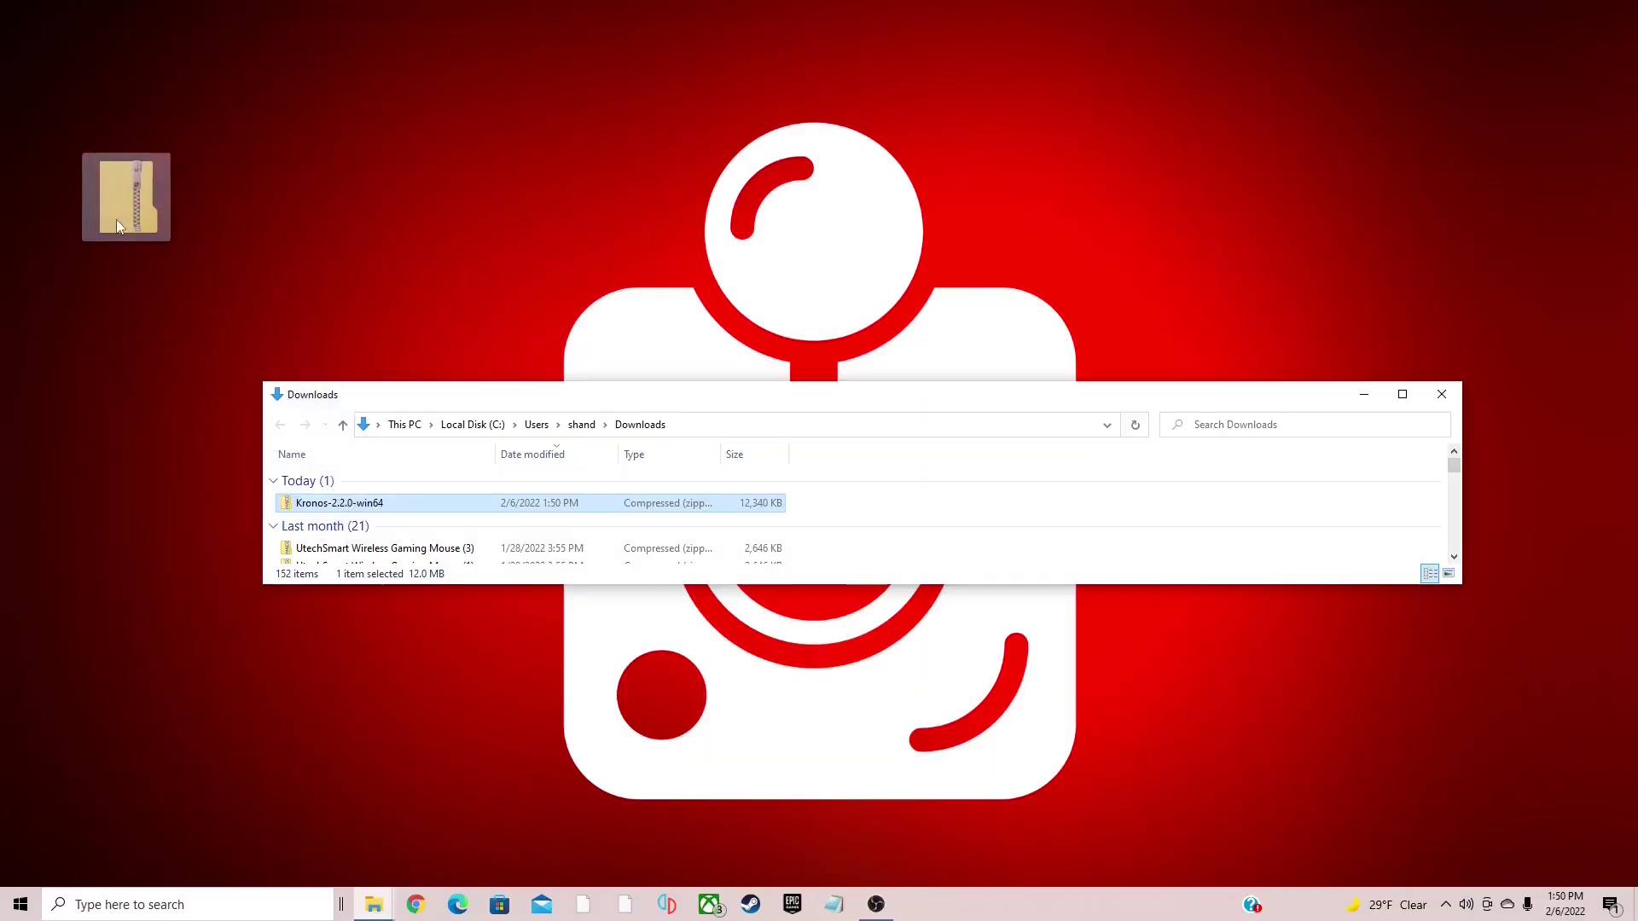
{"action": "left_click_drag", "start_coordinate": [116, 218], "coordinate": [44, 92]}
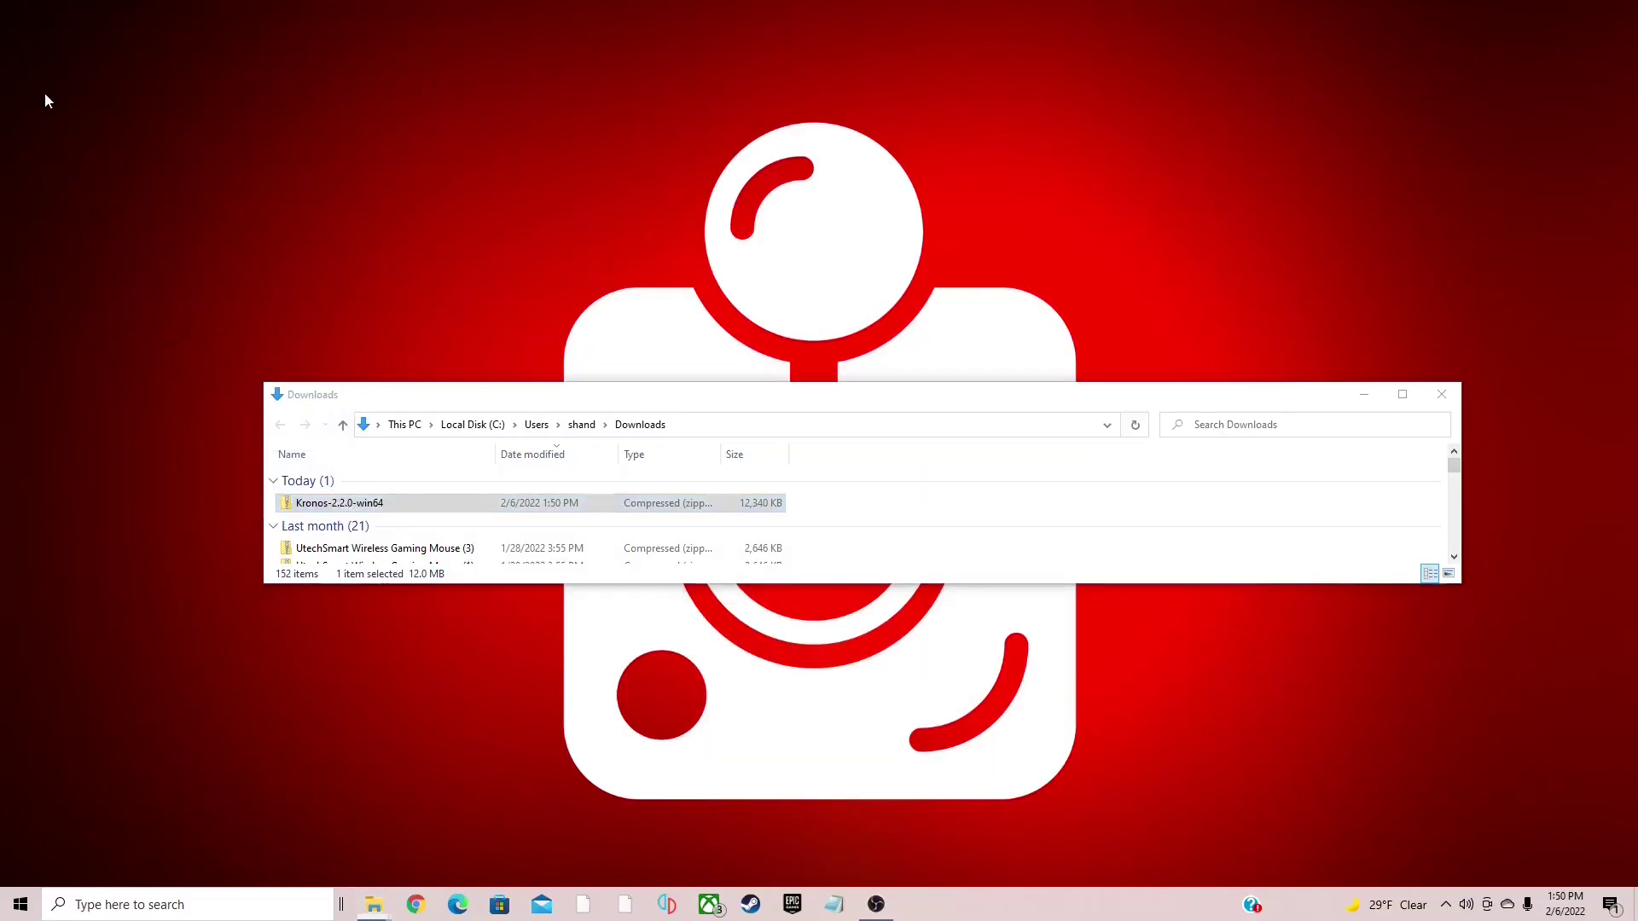
{"action": "left_click", "coordinate": [1442, 396]}
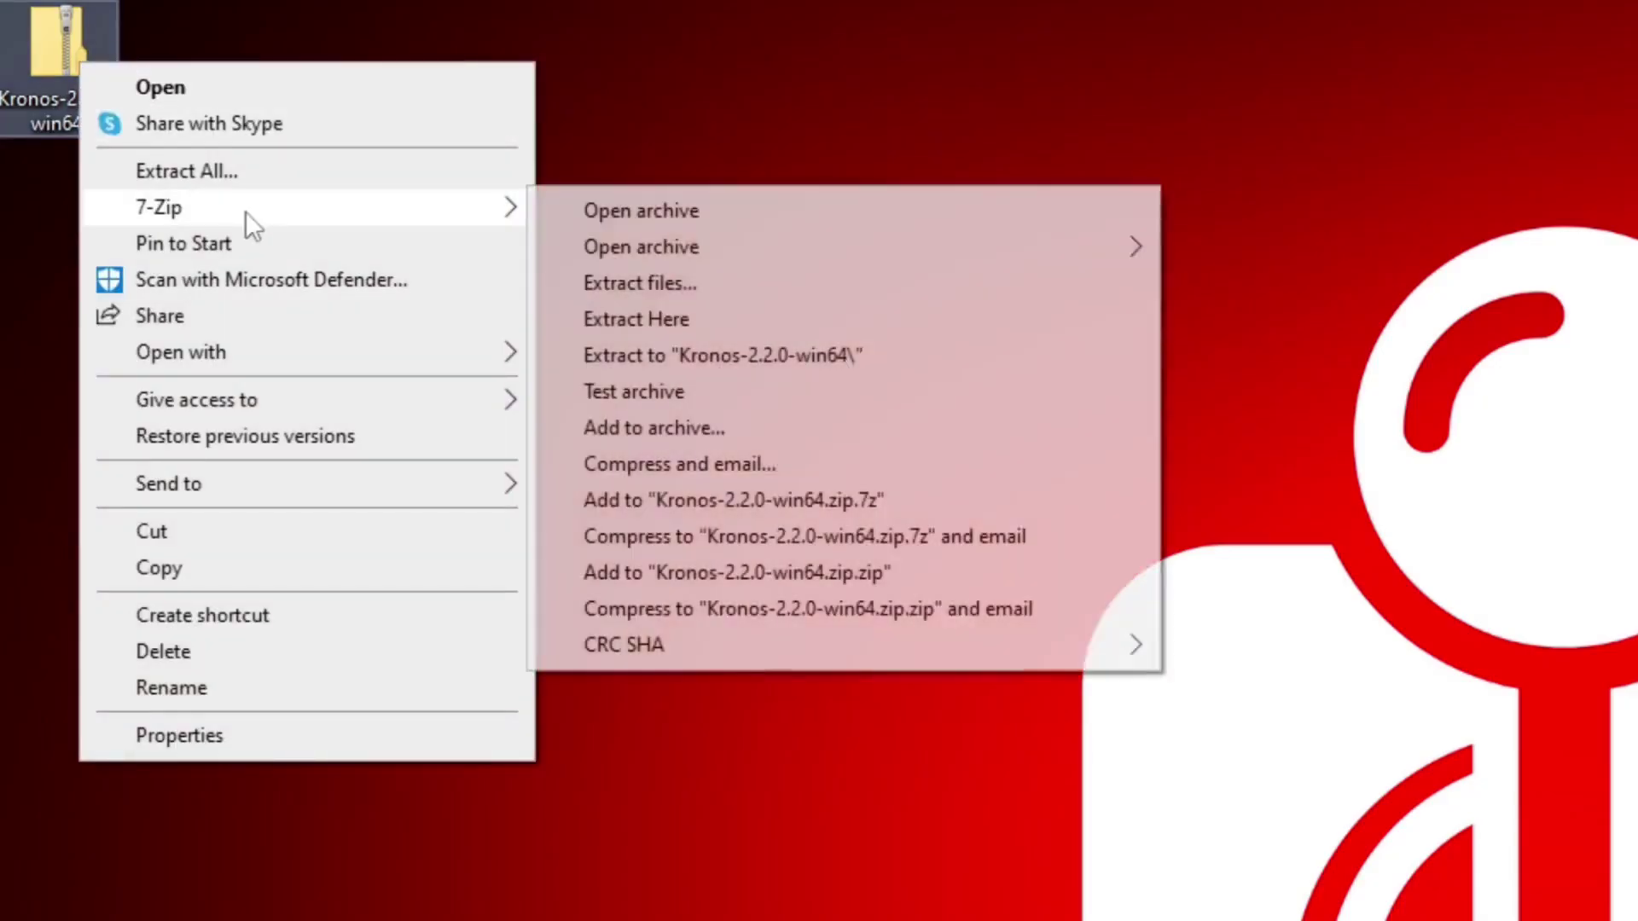
- Extract the Kronos archive onto the desktop, then delete the leftover zip
{"action": "left_click", "coordinate": [653, 319]}
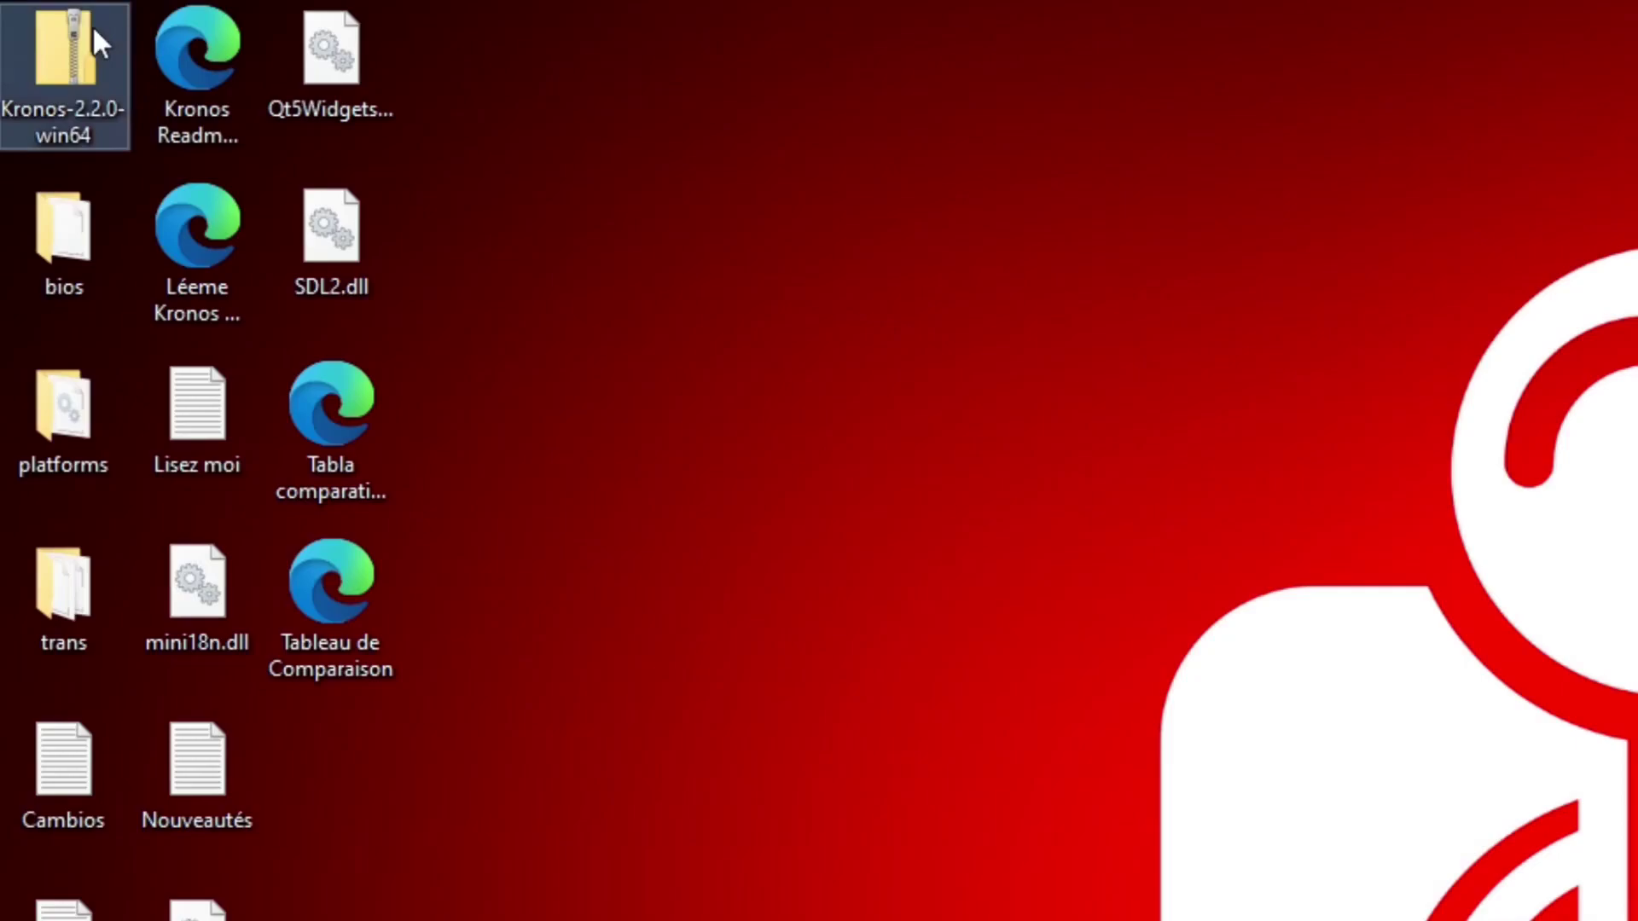
{"action": "right_click", "coordinate": [45, 13]}
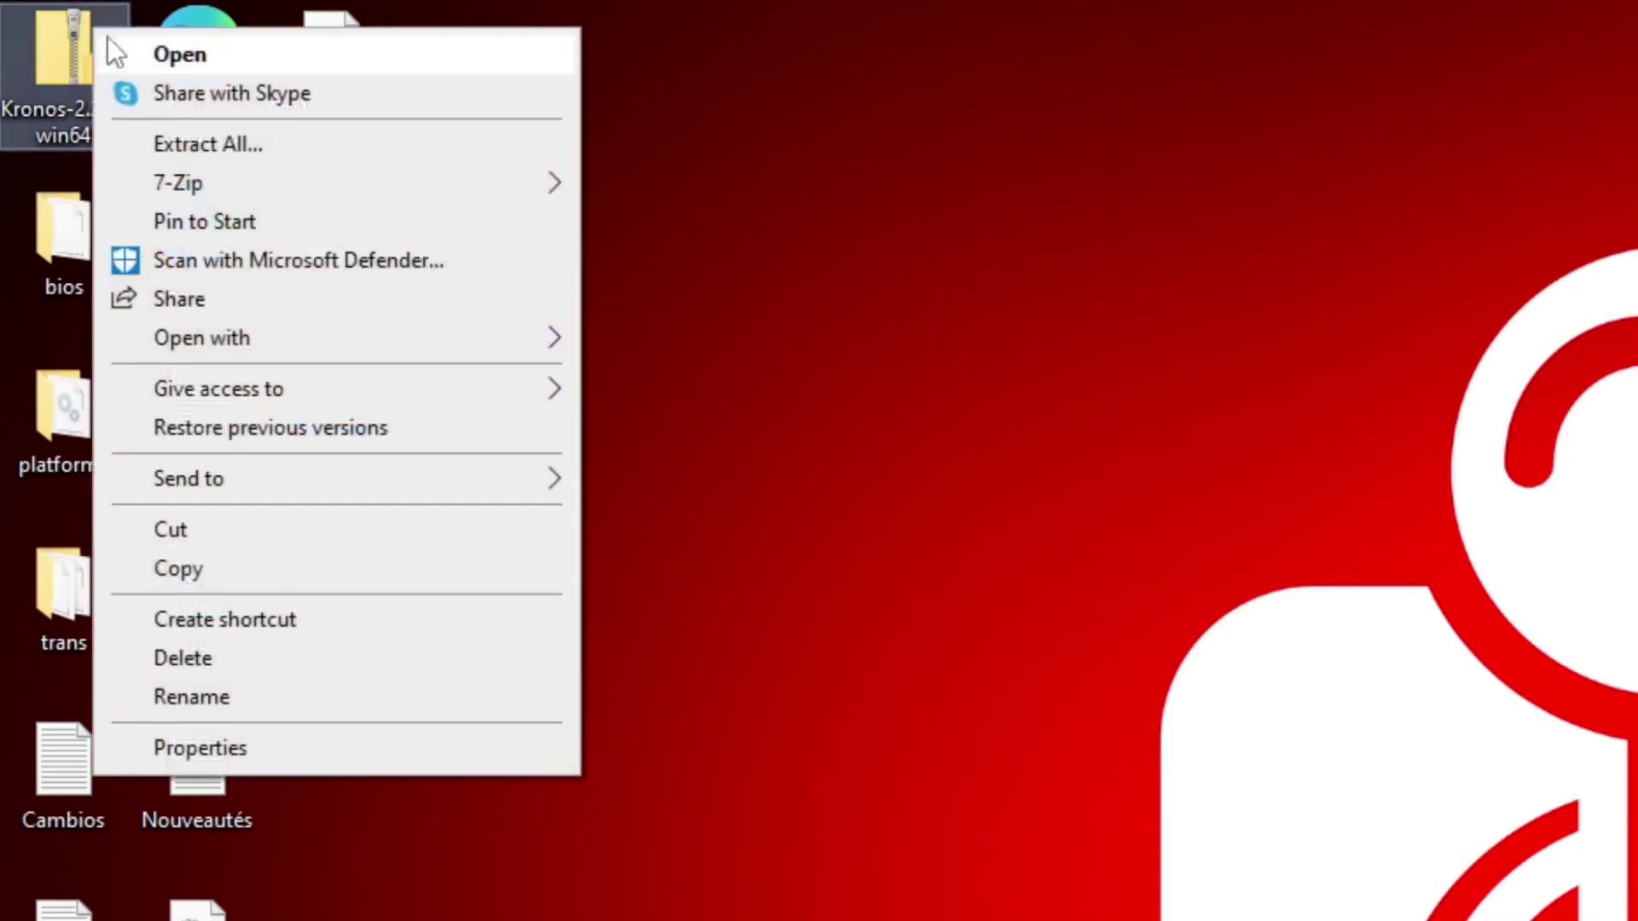
{"action": "left_click", "coordinate": [232, 655]}
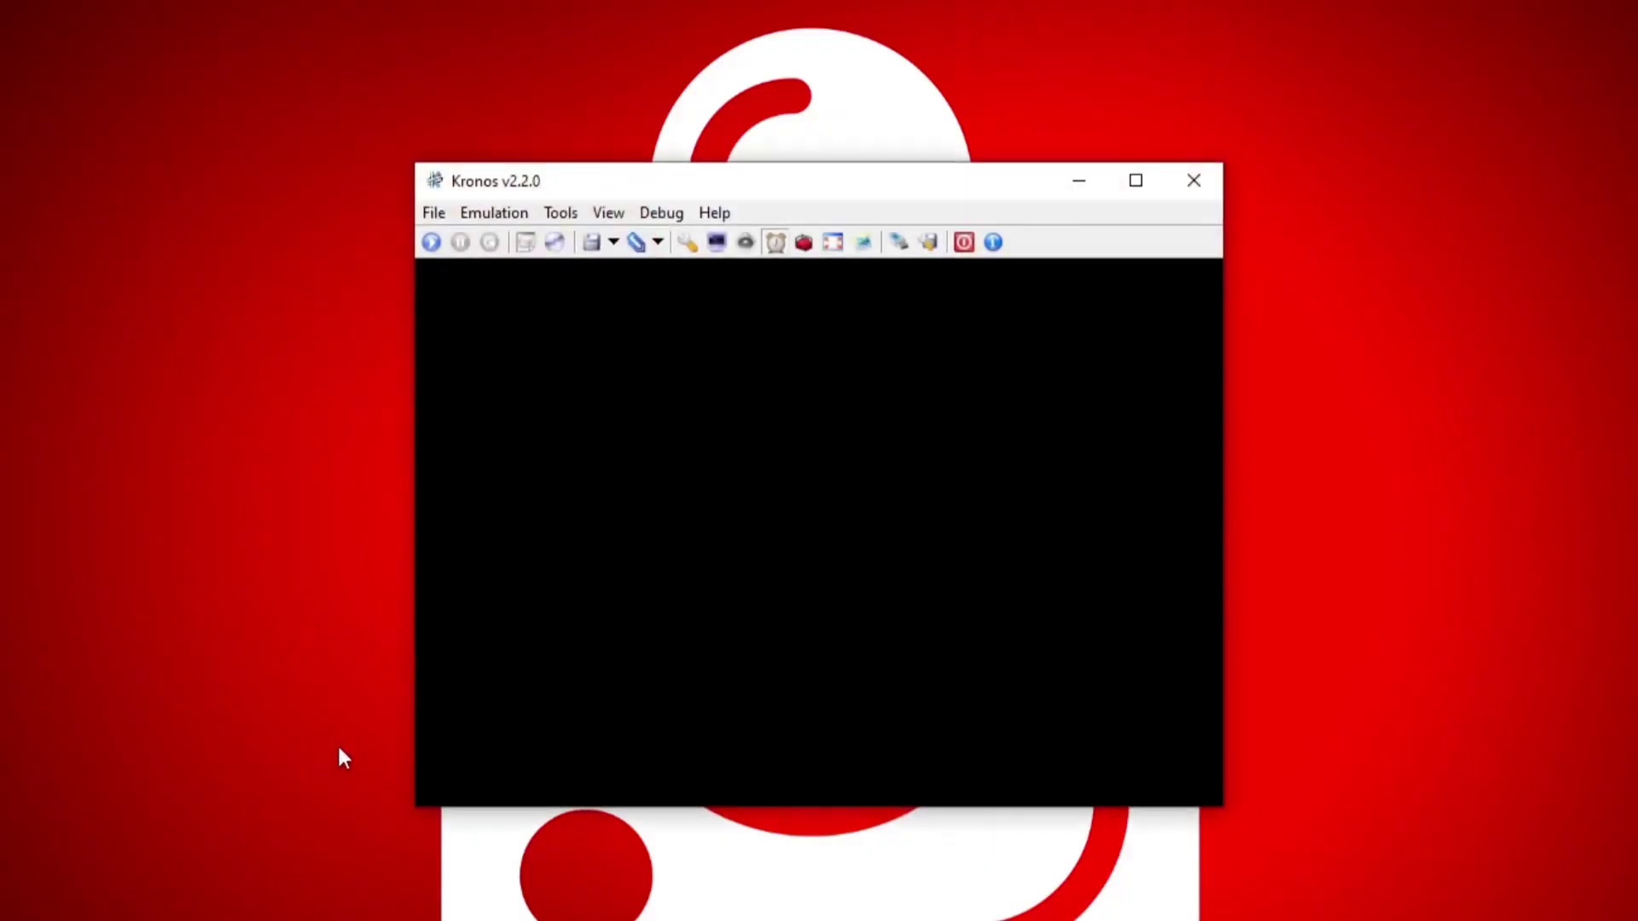
- In Video settings, choose 4xBRZ upscale filter, GPU Tesselation and Improved mesh mode, then confirm
{"action": "left_click", "coordinate": [431, 214]}
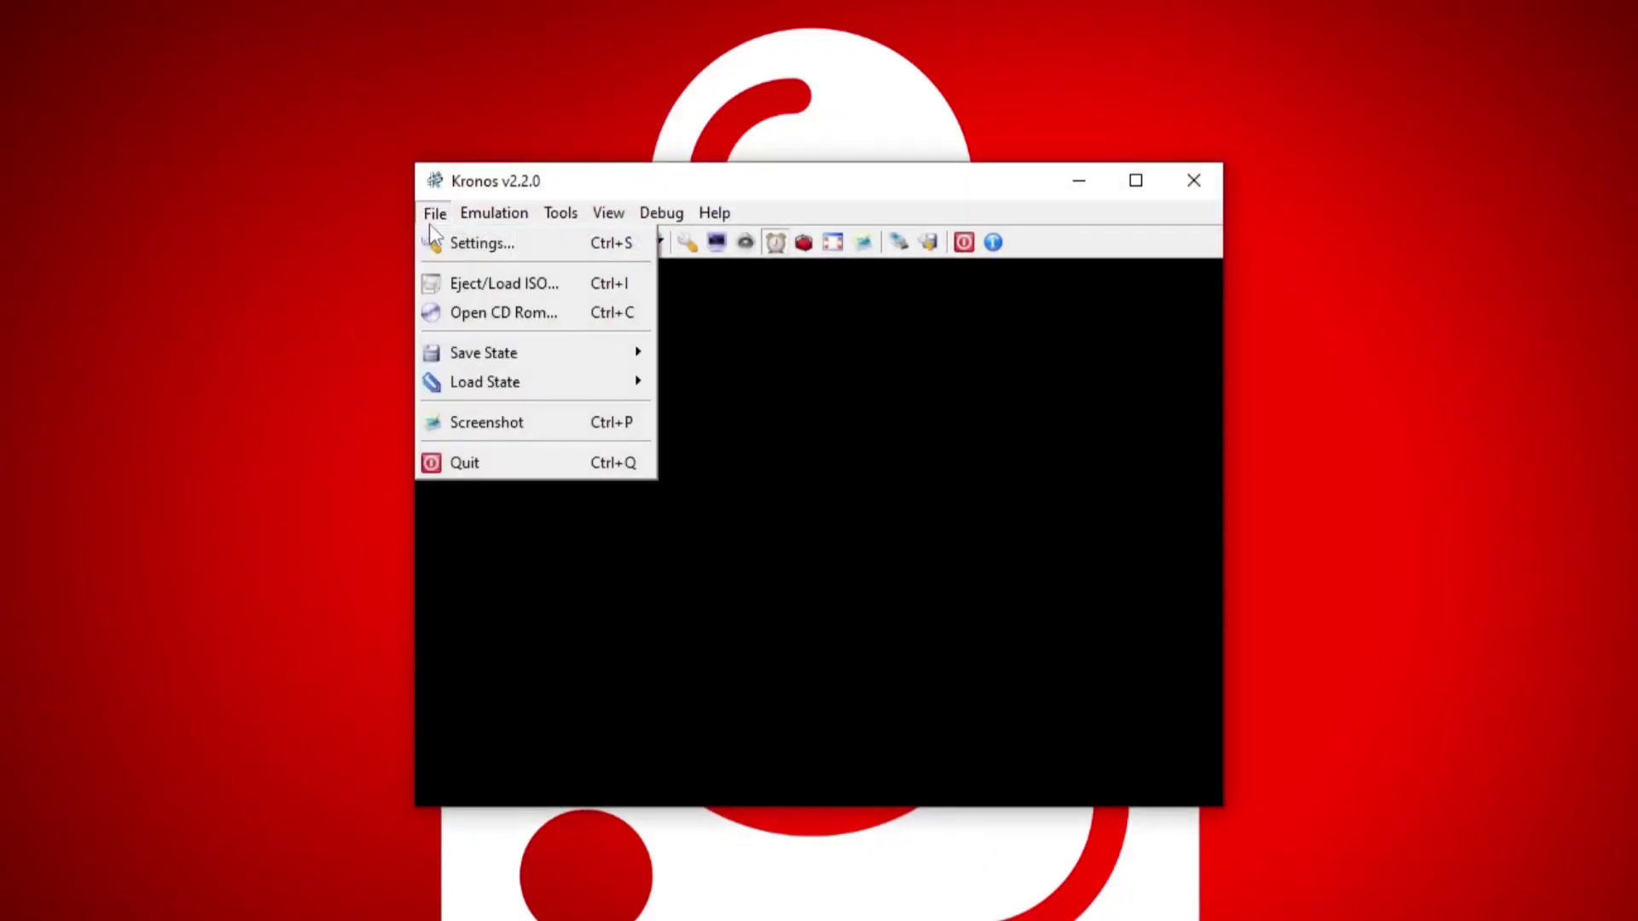
{"action": "left_click", "coordinate": [531, 243]}
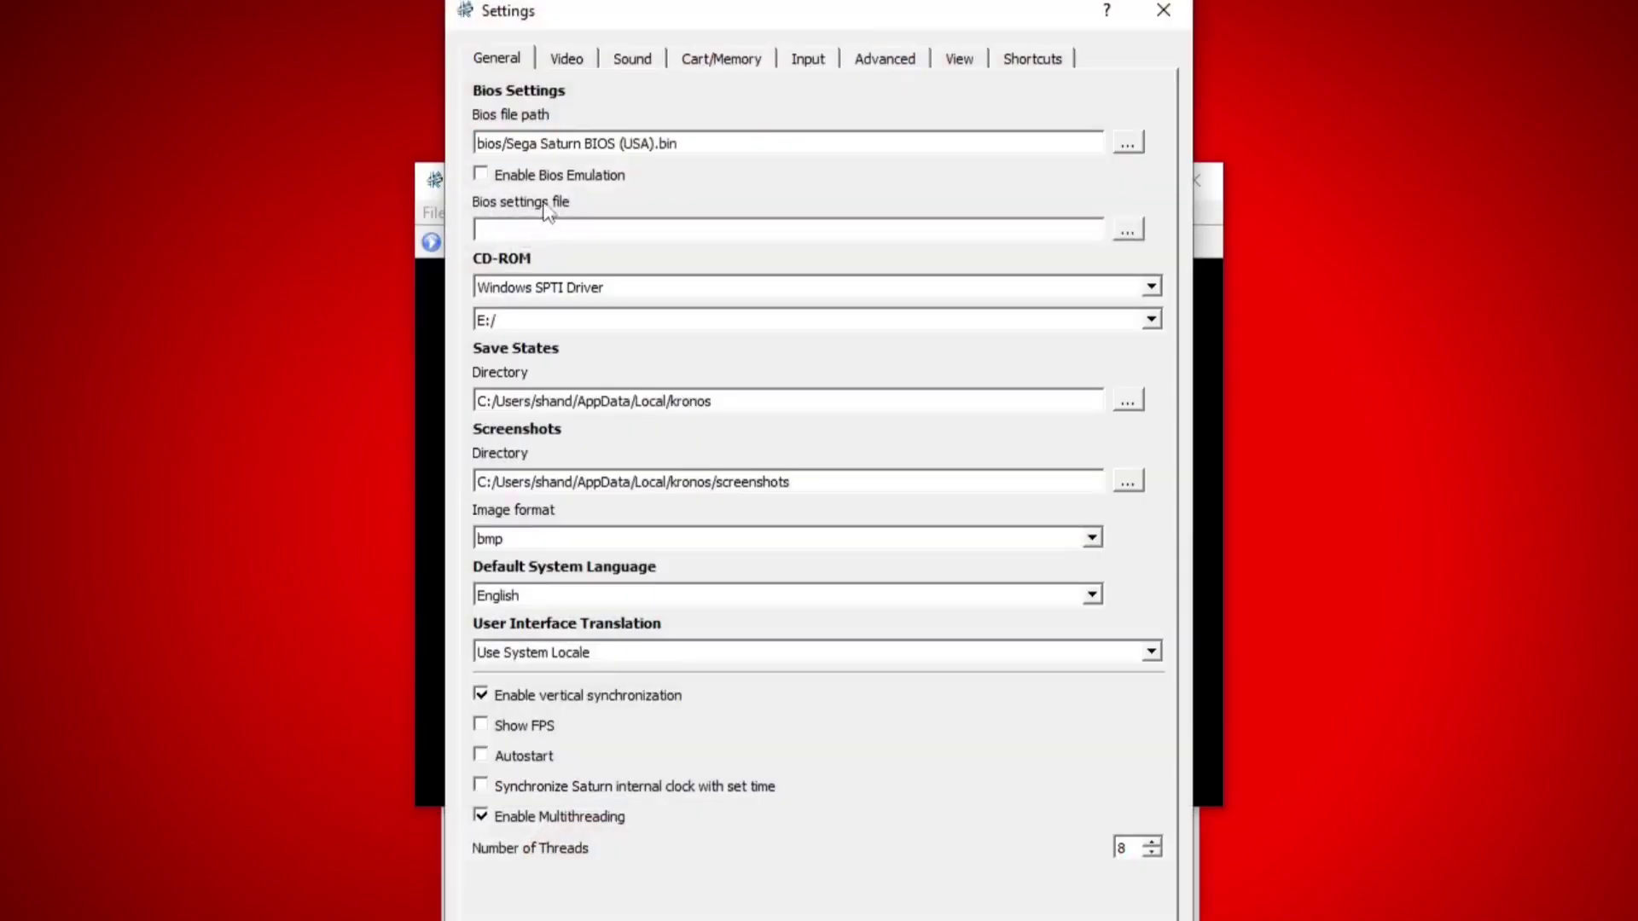
{"action": "left_click", "coordinate": [571, 61]}
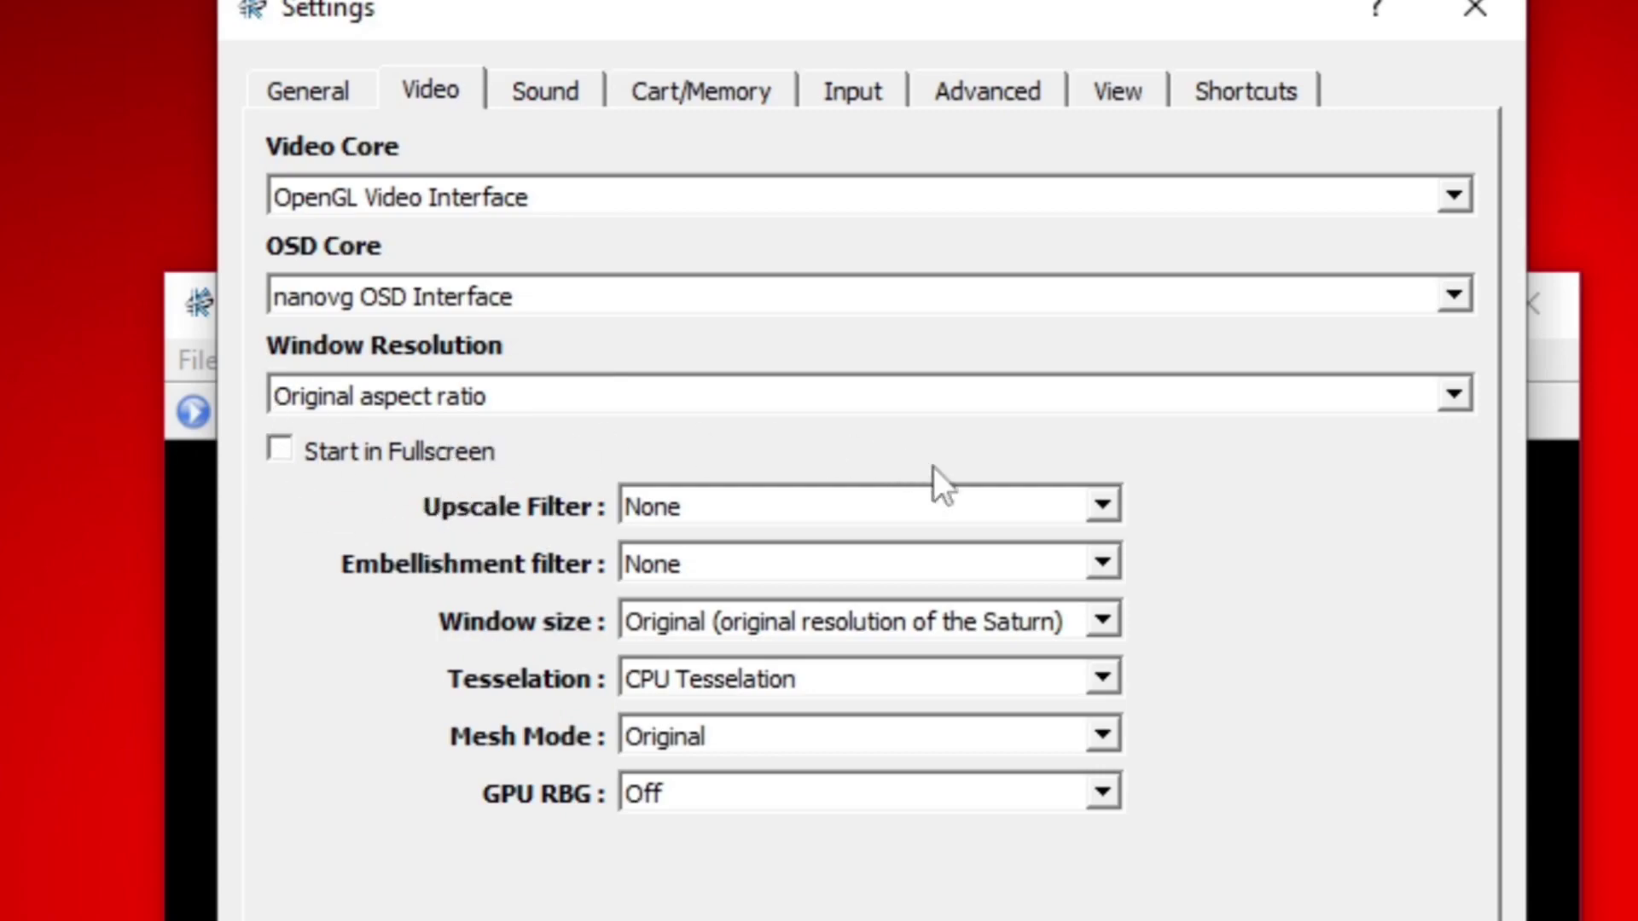
{"action": "left_click", "coordinate": [1103, 506]}
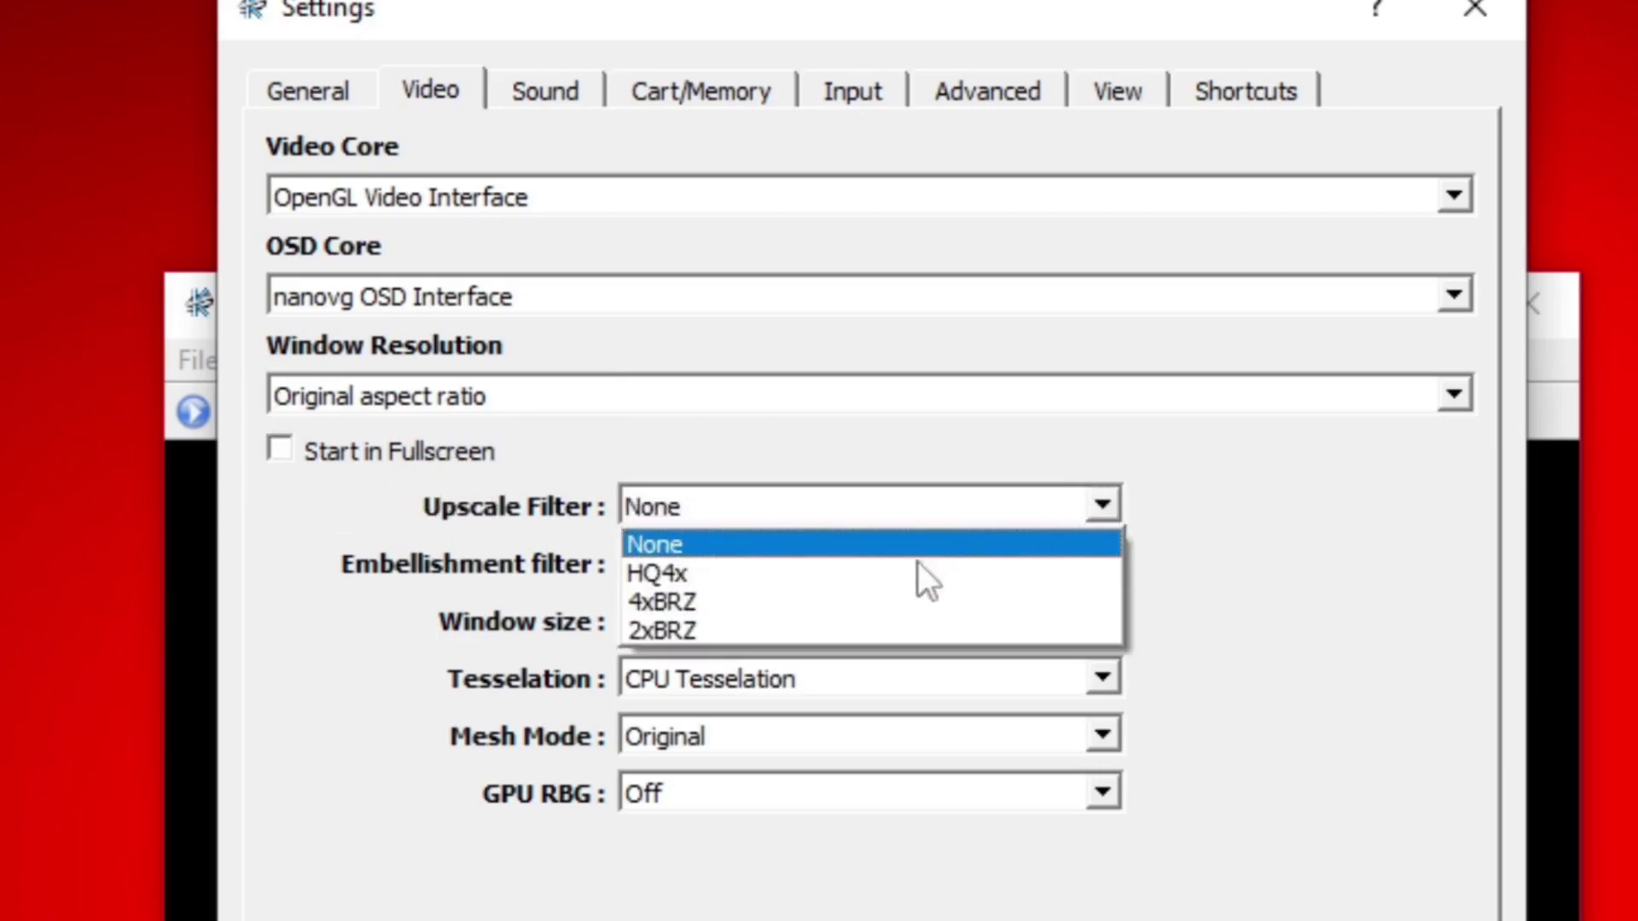
{"action": "left_click", "coordinate": [880, 602]}
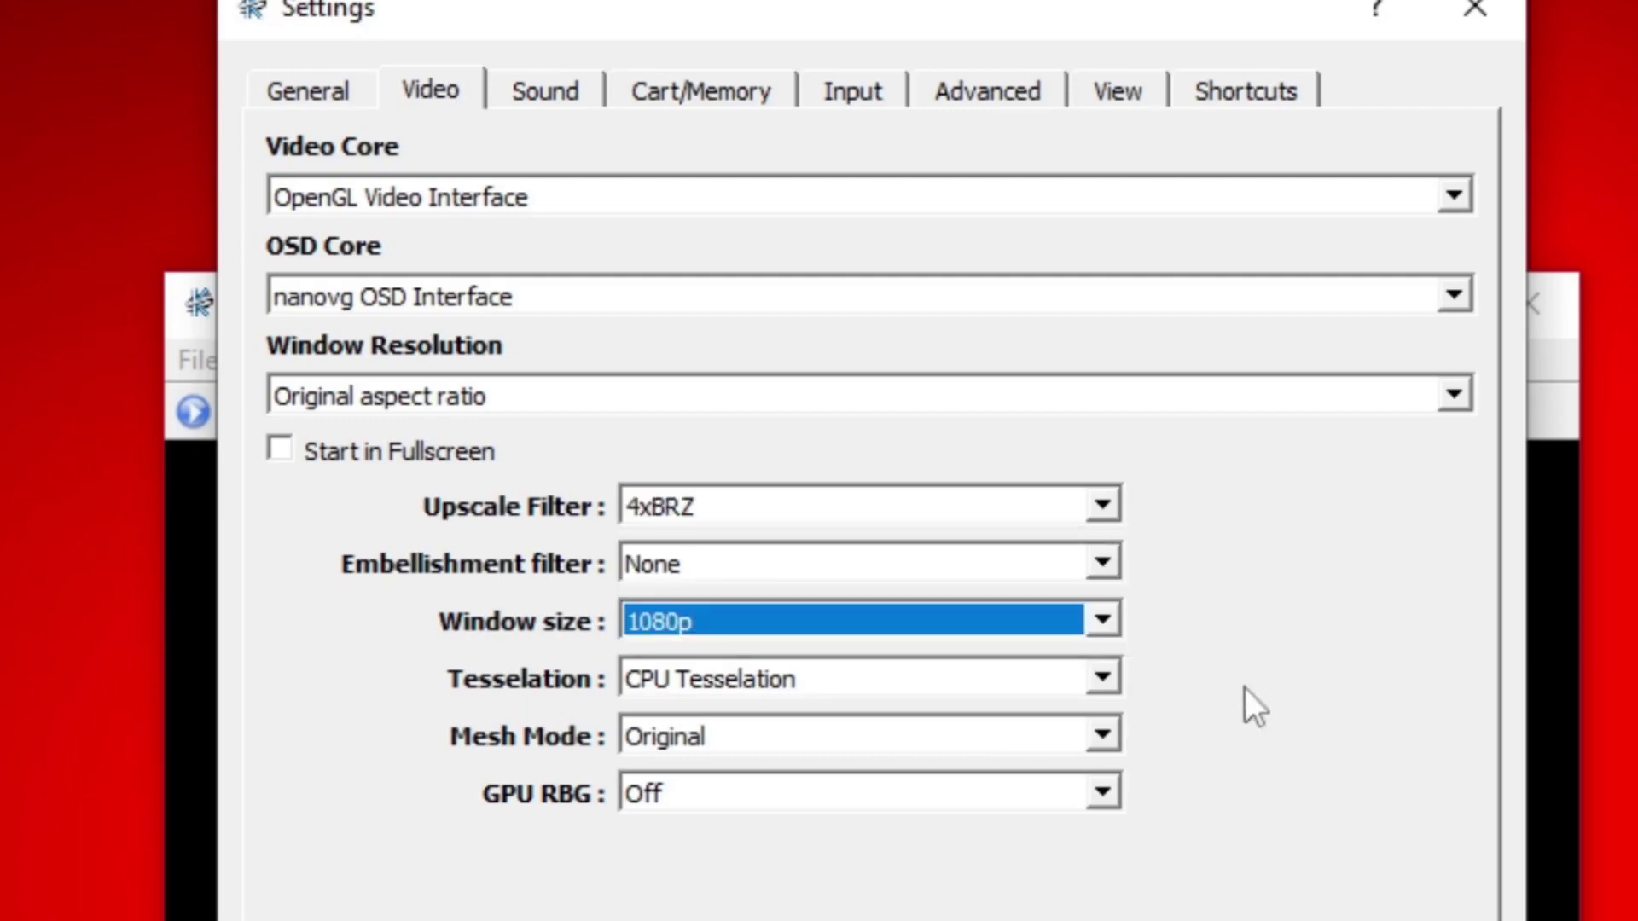
{"action": "left_click", "coordinate": [1107, 680]}
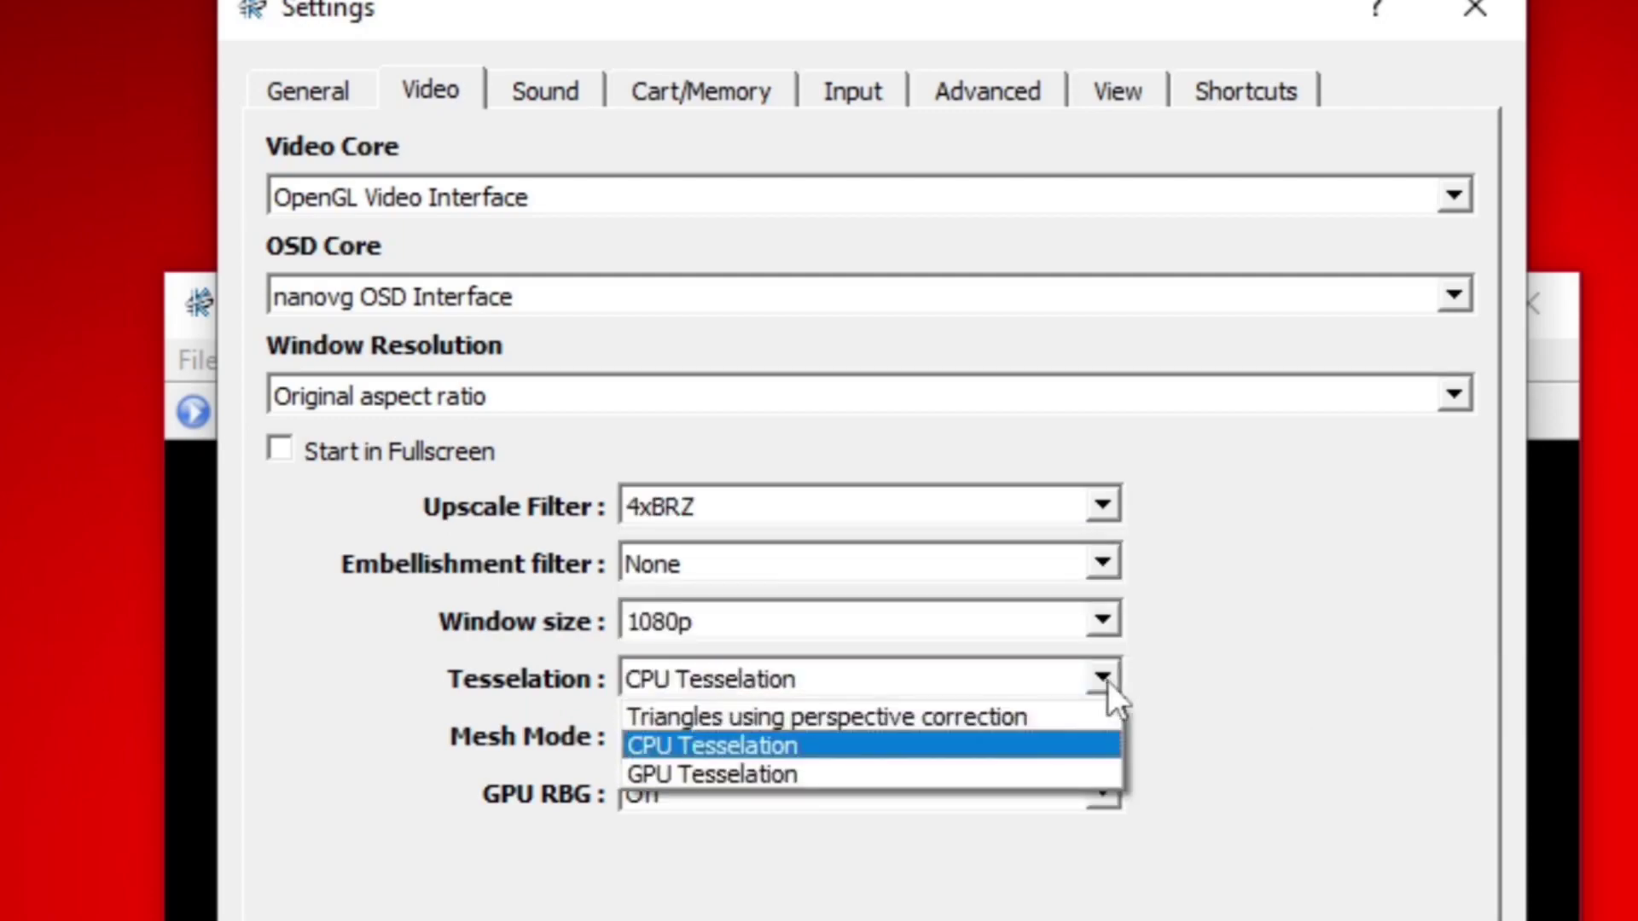
{"action": "left_click", "coordinate": [870, 774]}
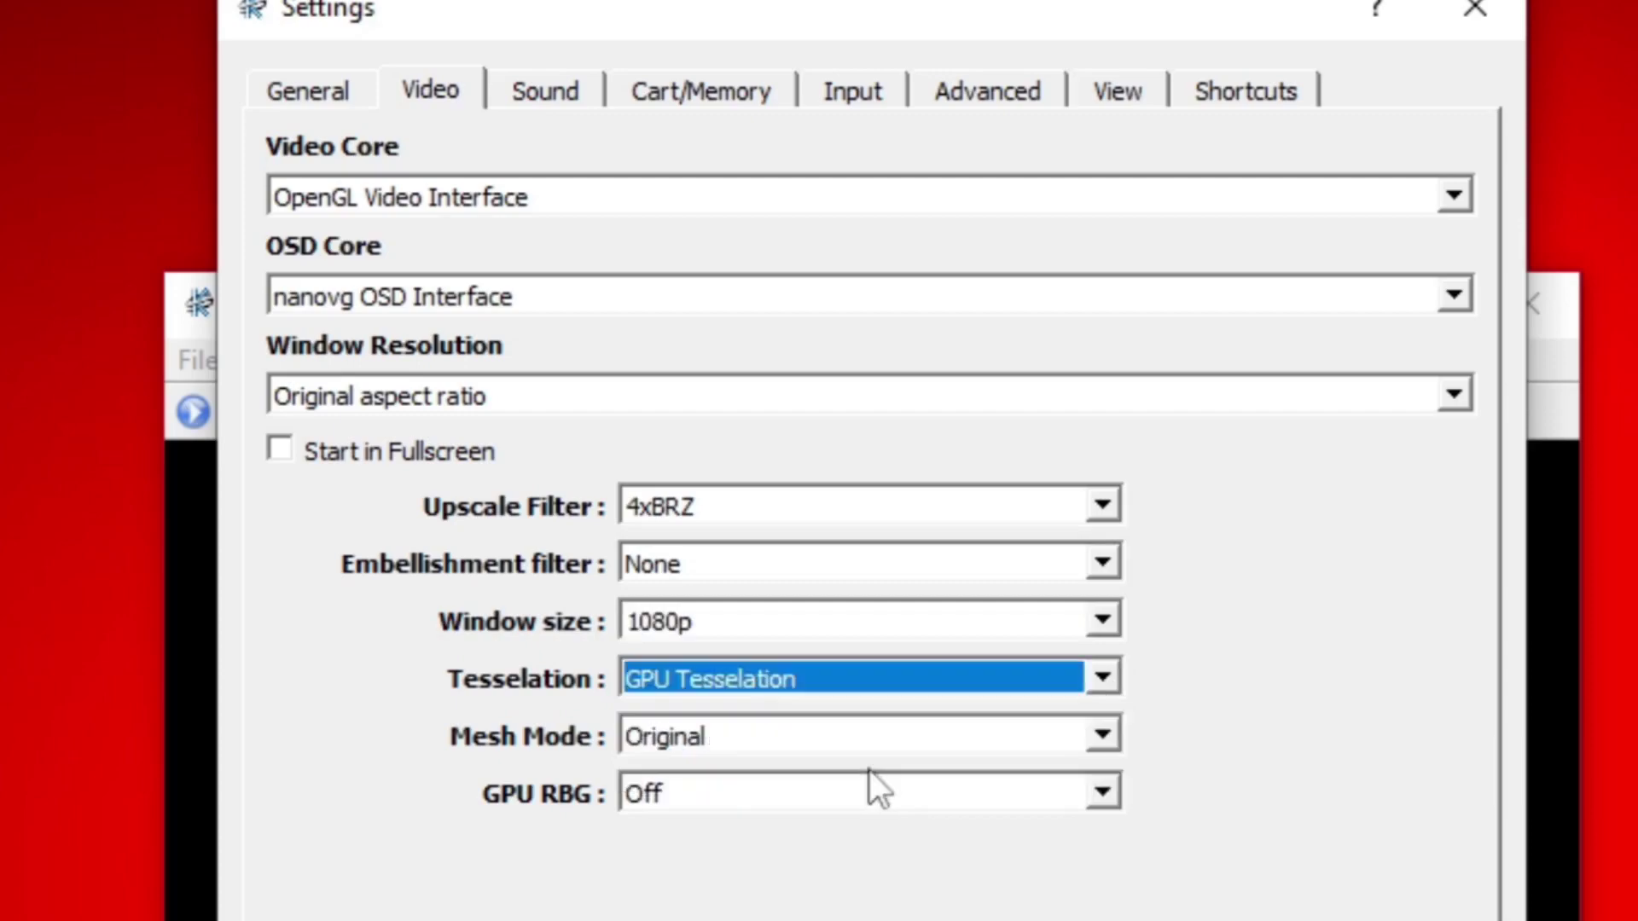
{"action": "left_click", "coordinate": [1091, 735]}
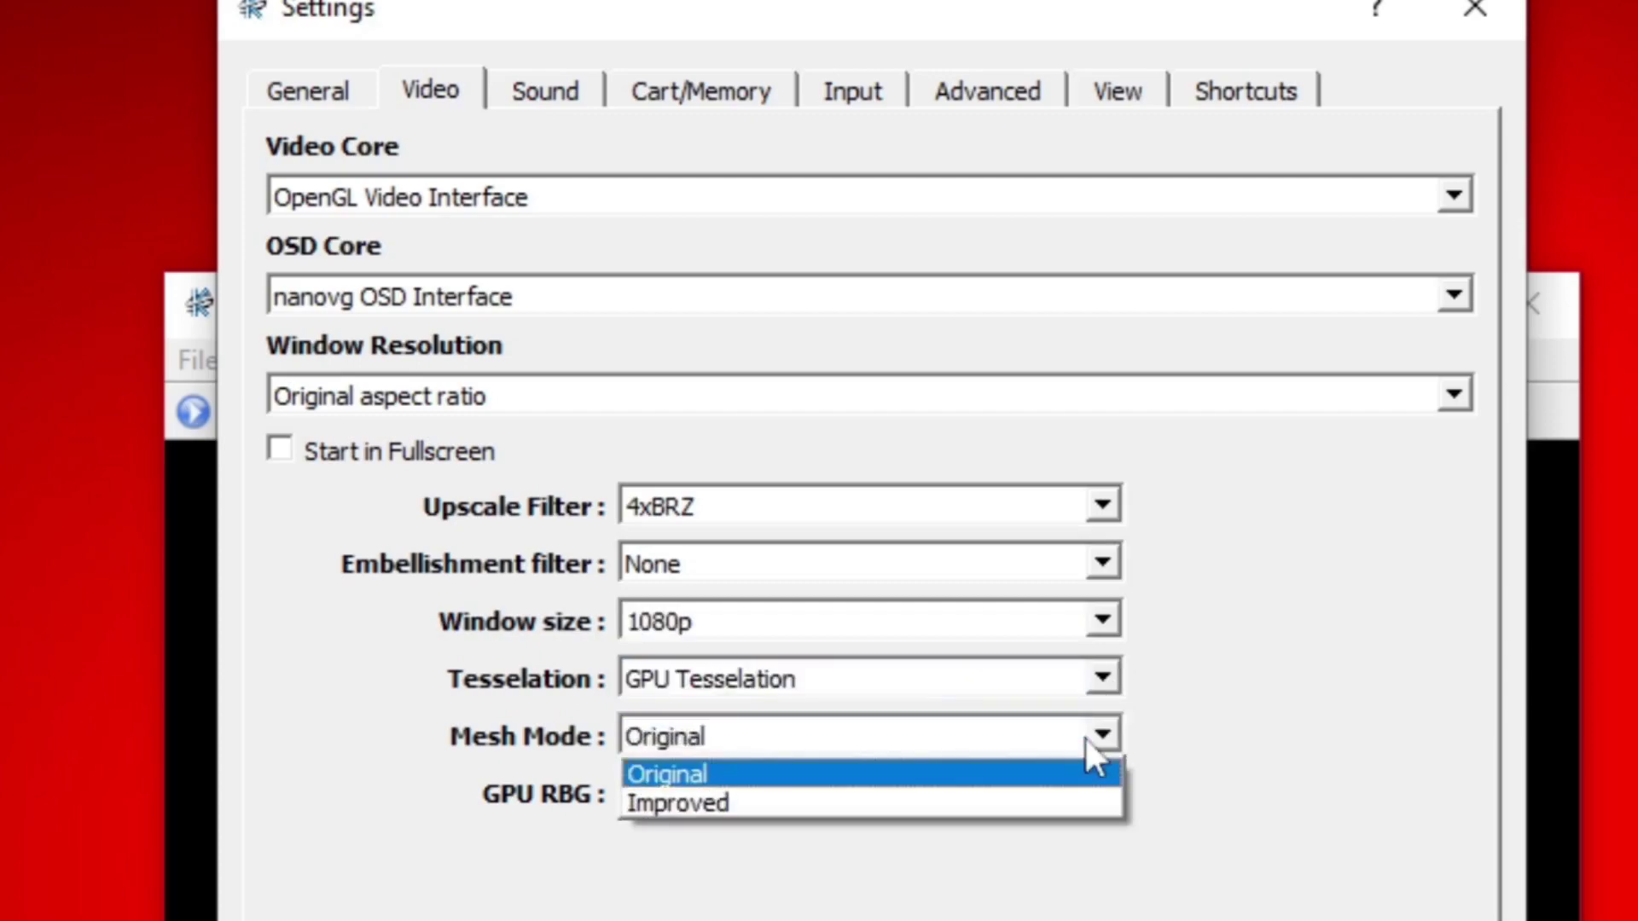
{"action": "left_click", "coordinate": [781, 802]}
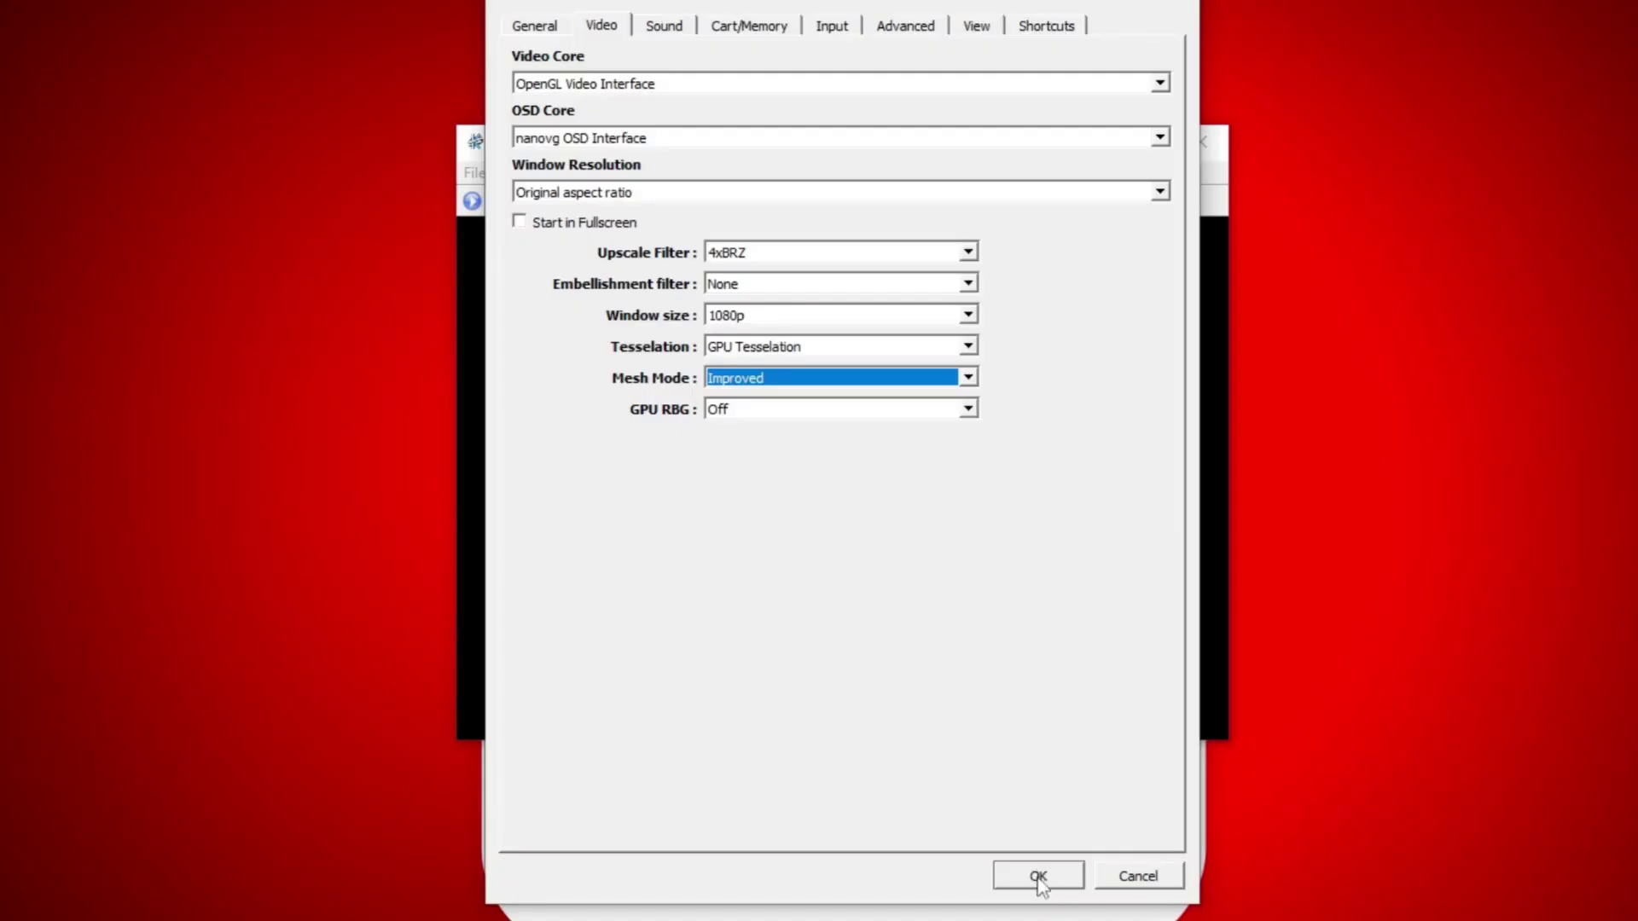
{"action": "left_click", "coordinate": [1039, 875]}
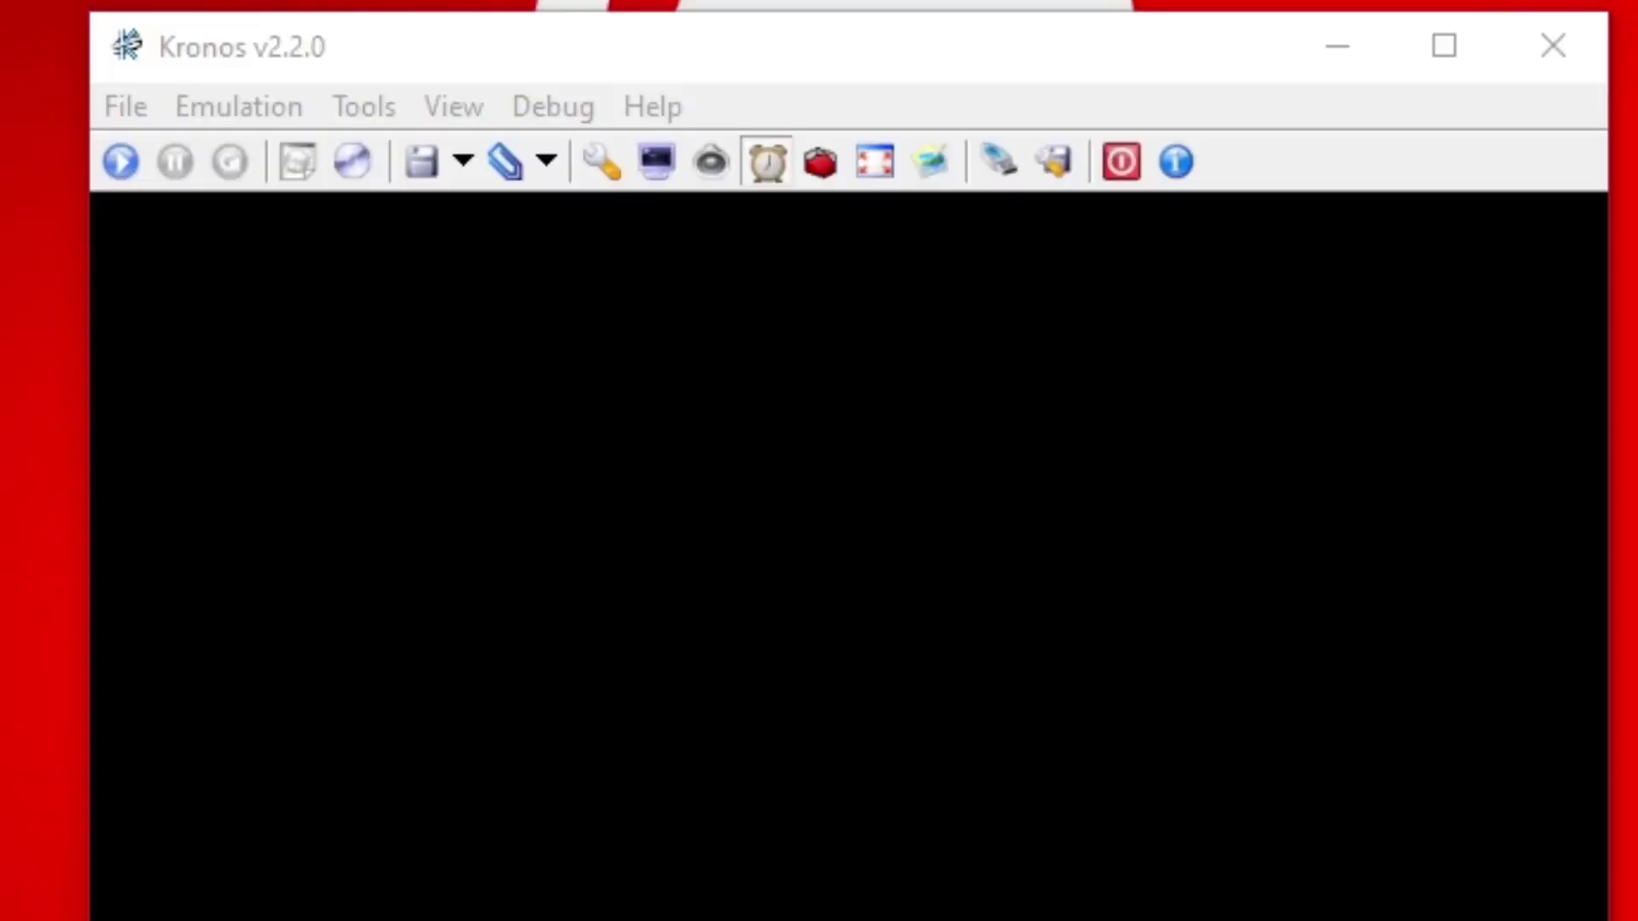
{"action": "left_click", "coordinate": [128, 106]}
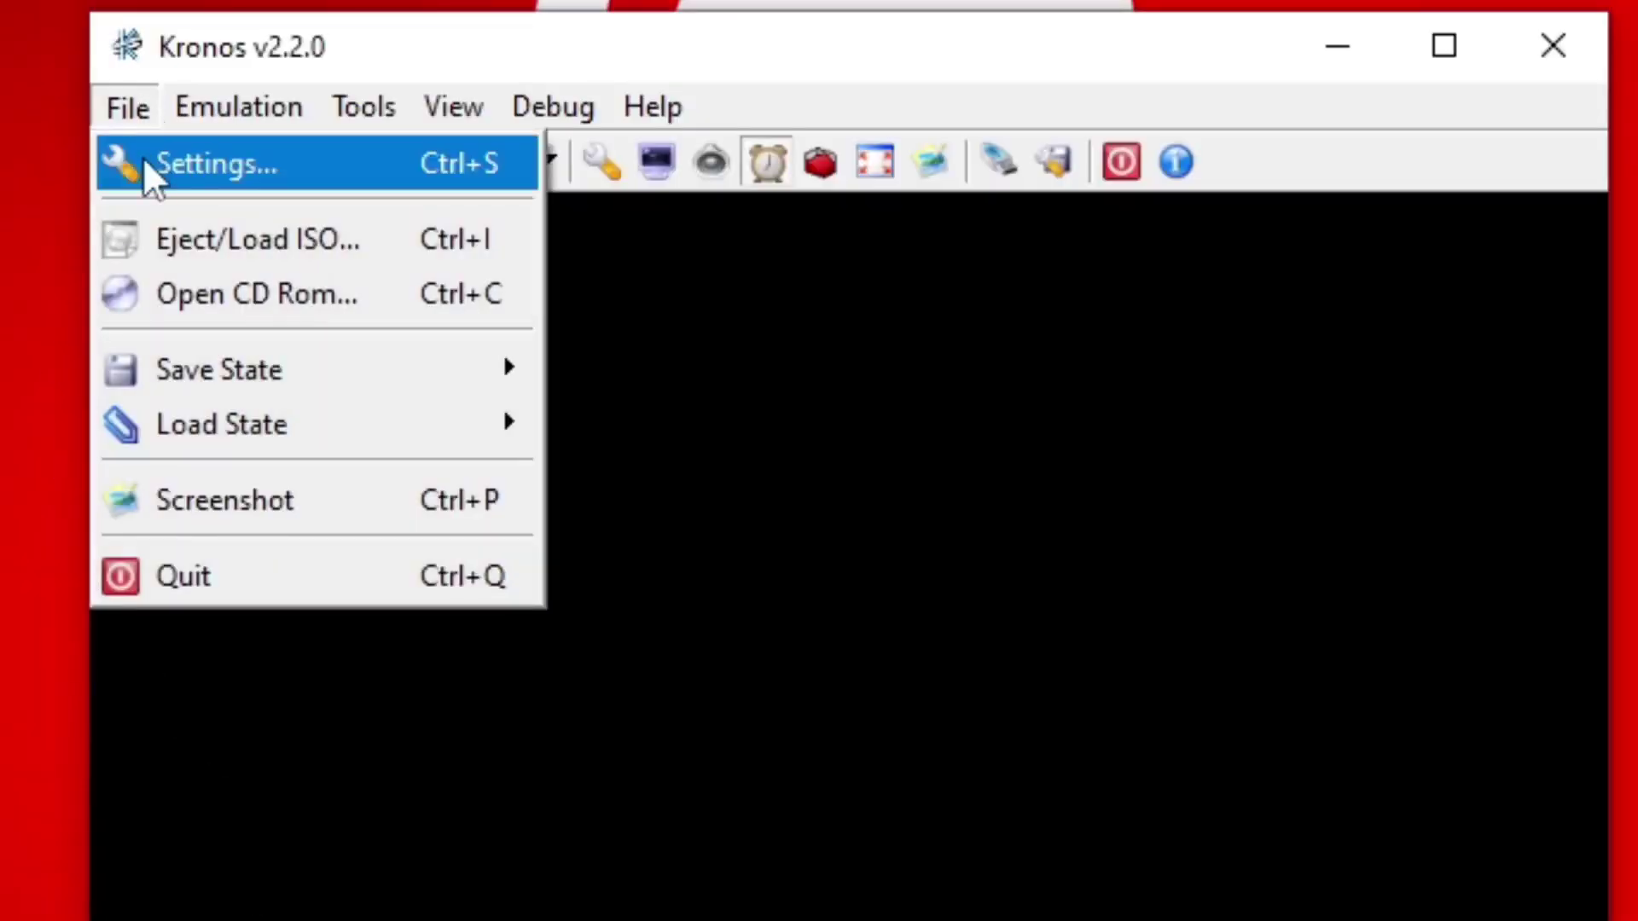
{"action": "left_click", "coordinate": [142, 159]}
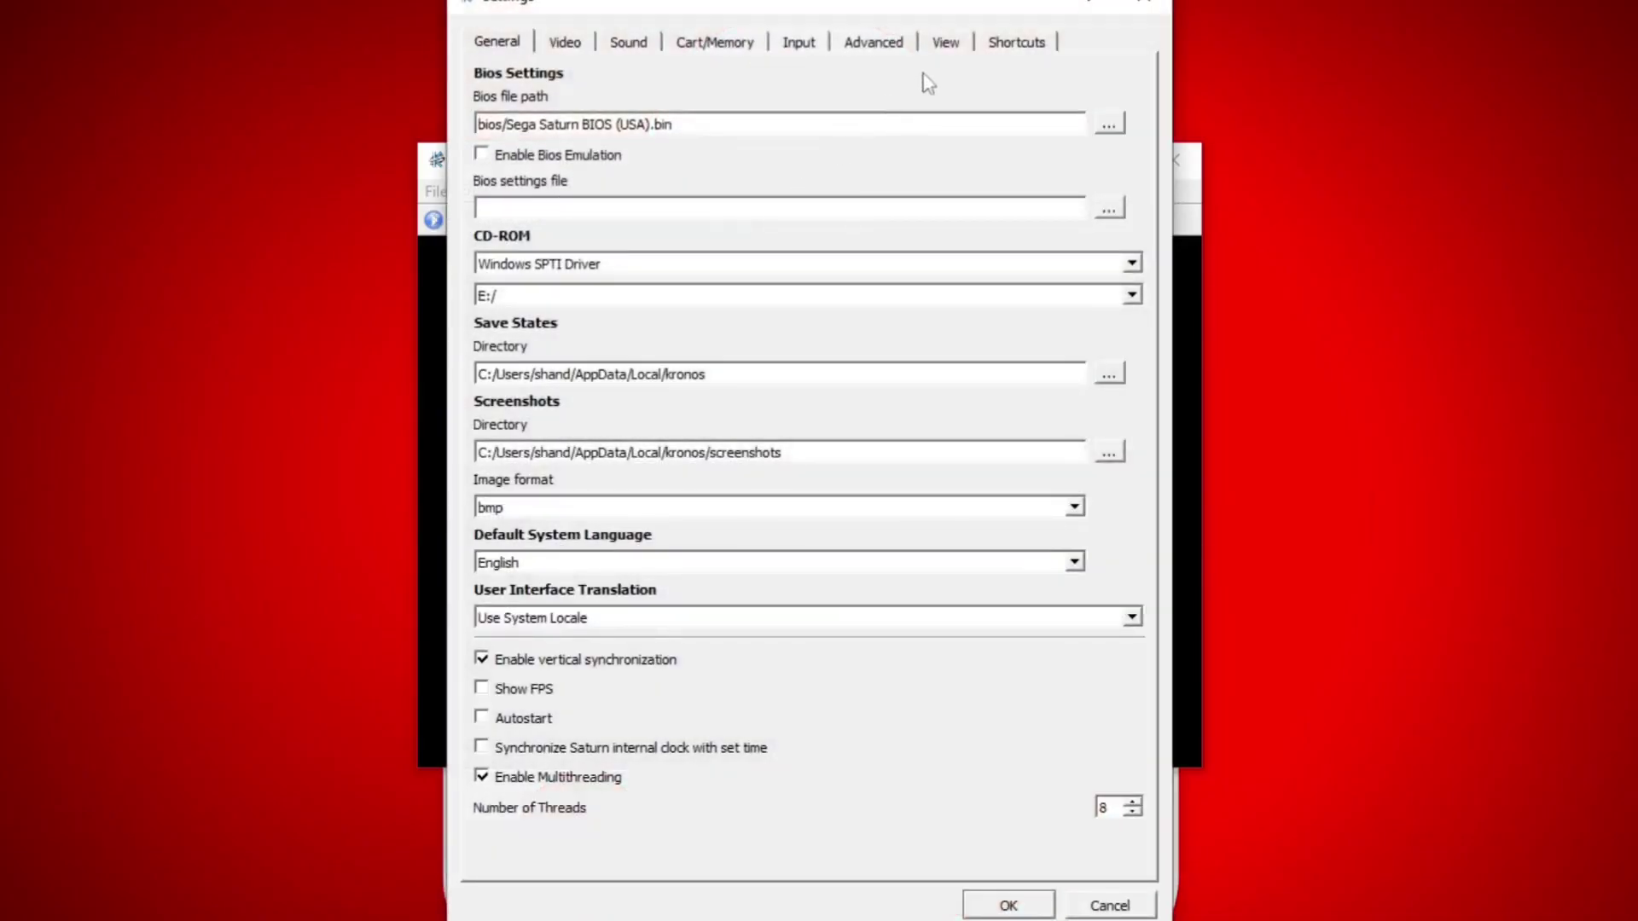
{"action": "left_click", "coordinate": [947, 44]}
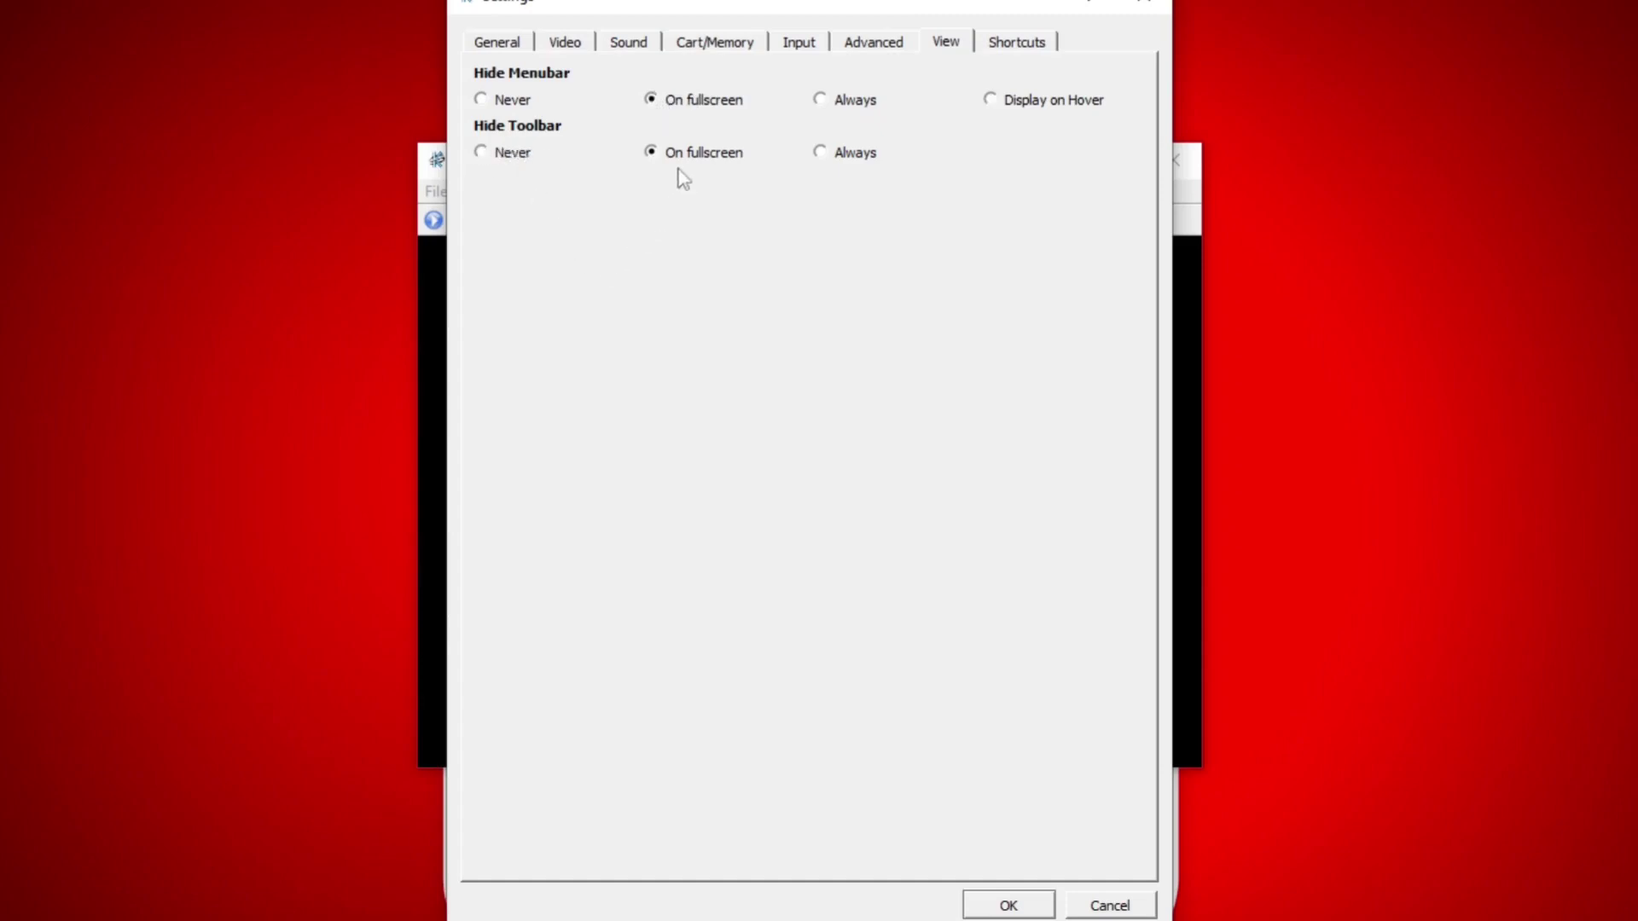
{"action": "left_click", "coordinate": [1006, 905]}
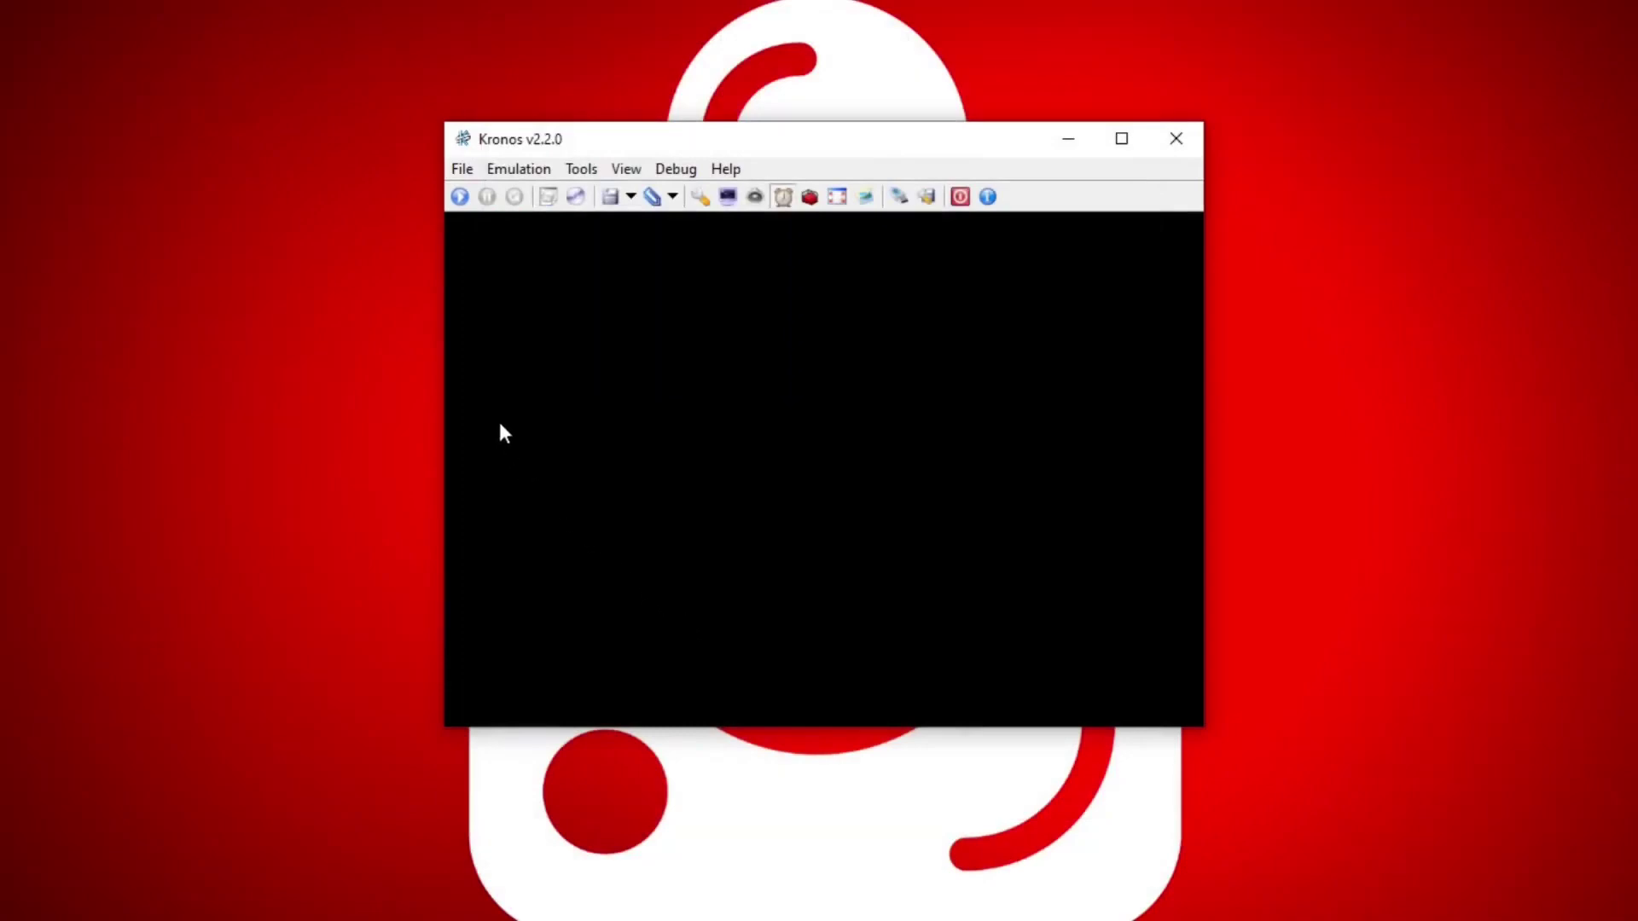
- Open the Input settings and the pad configuration for port 1 slot 1
{"action": "left_click", "coordinate": [463, 170]}
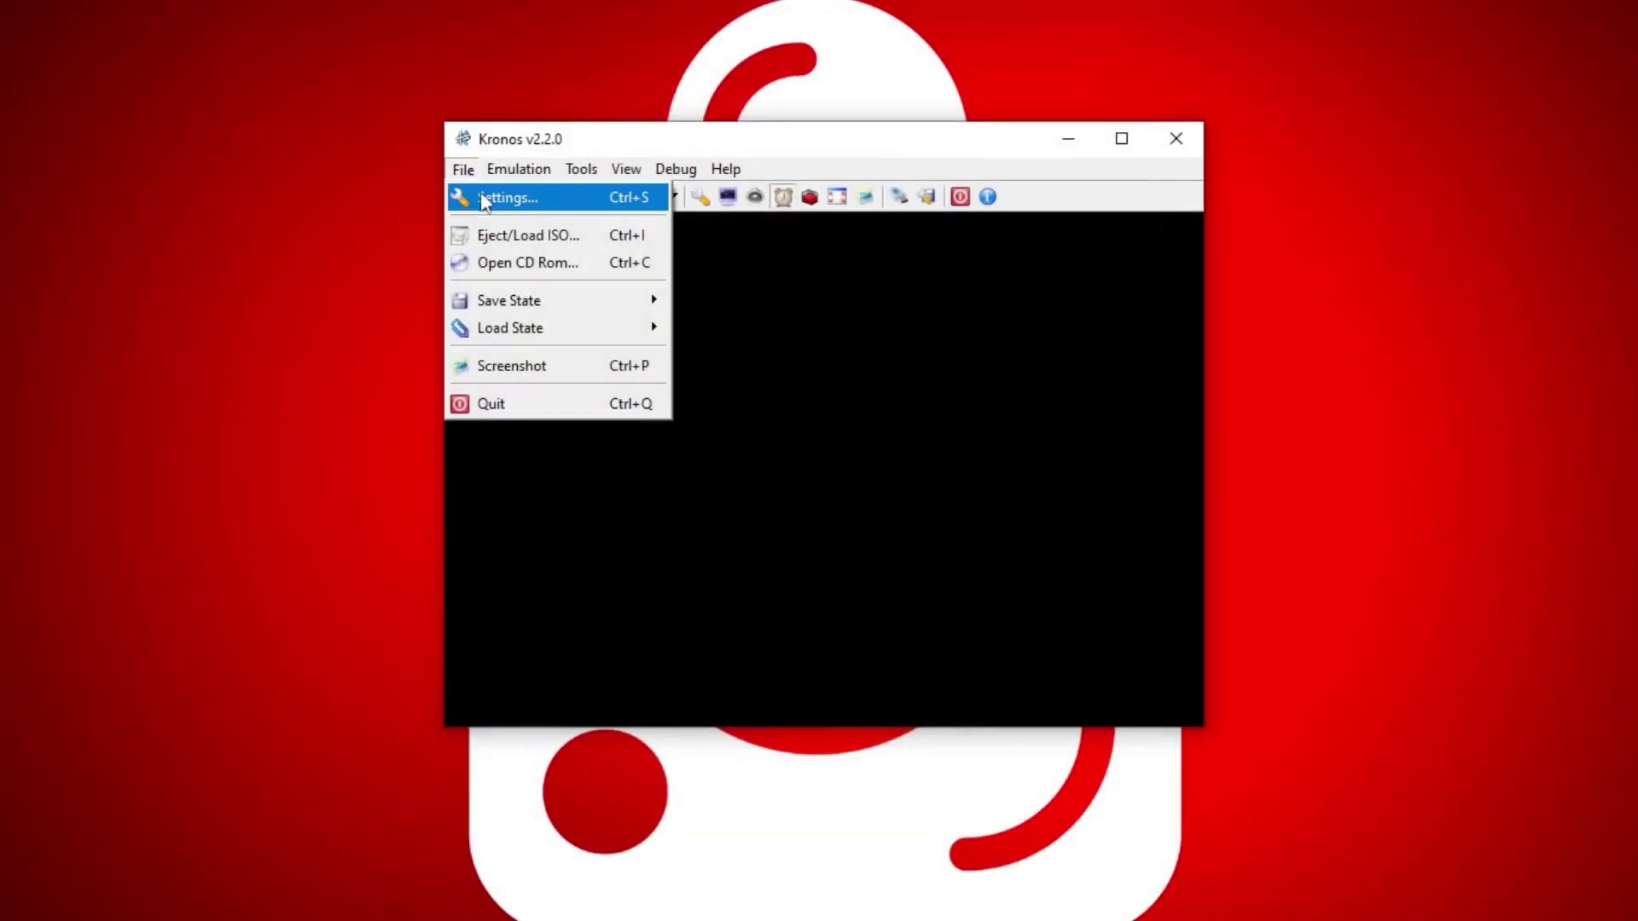
{"action": "left_click", "coordinate": [478, 197]}
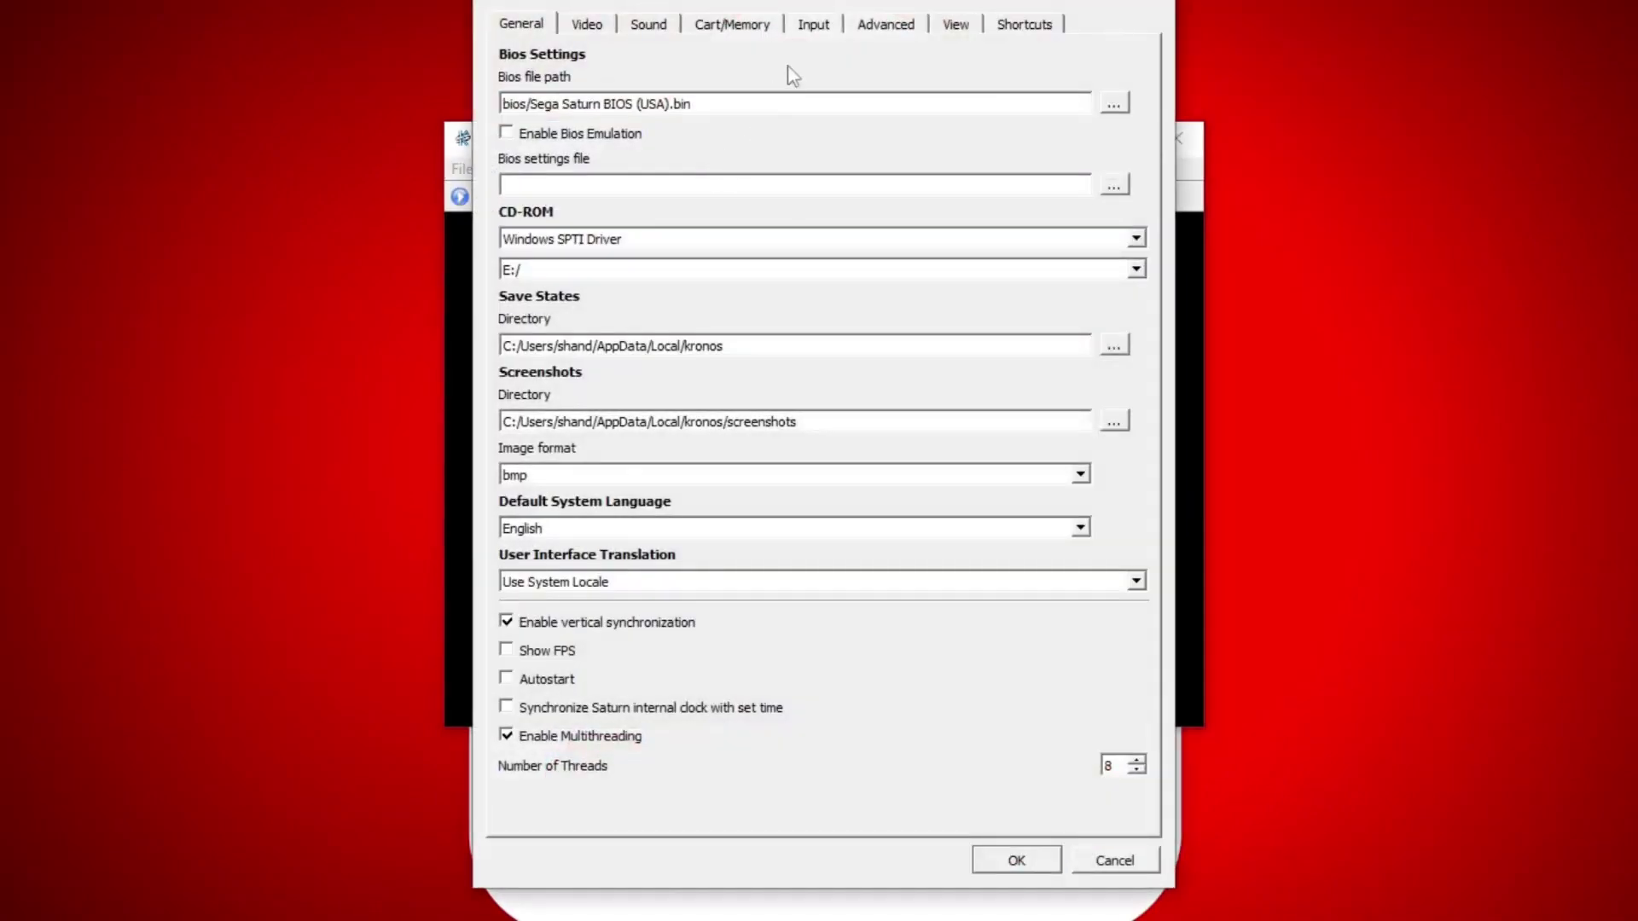
{"action": "left_click", "coordinate": [812, 27]}
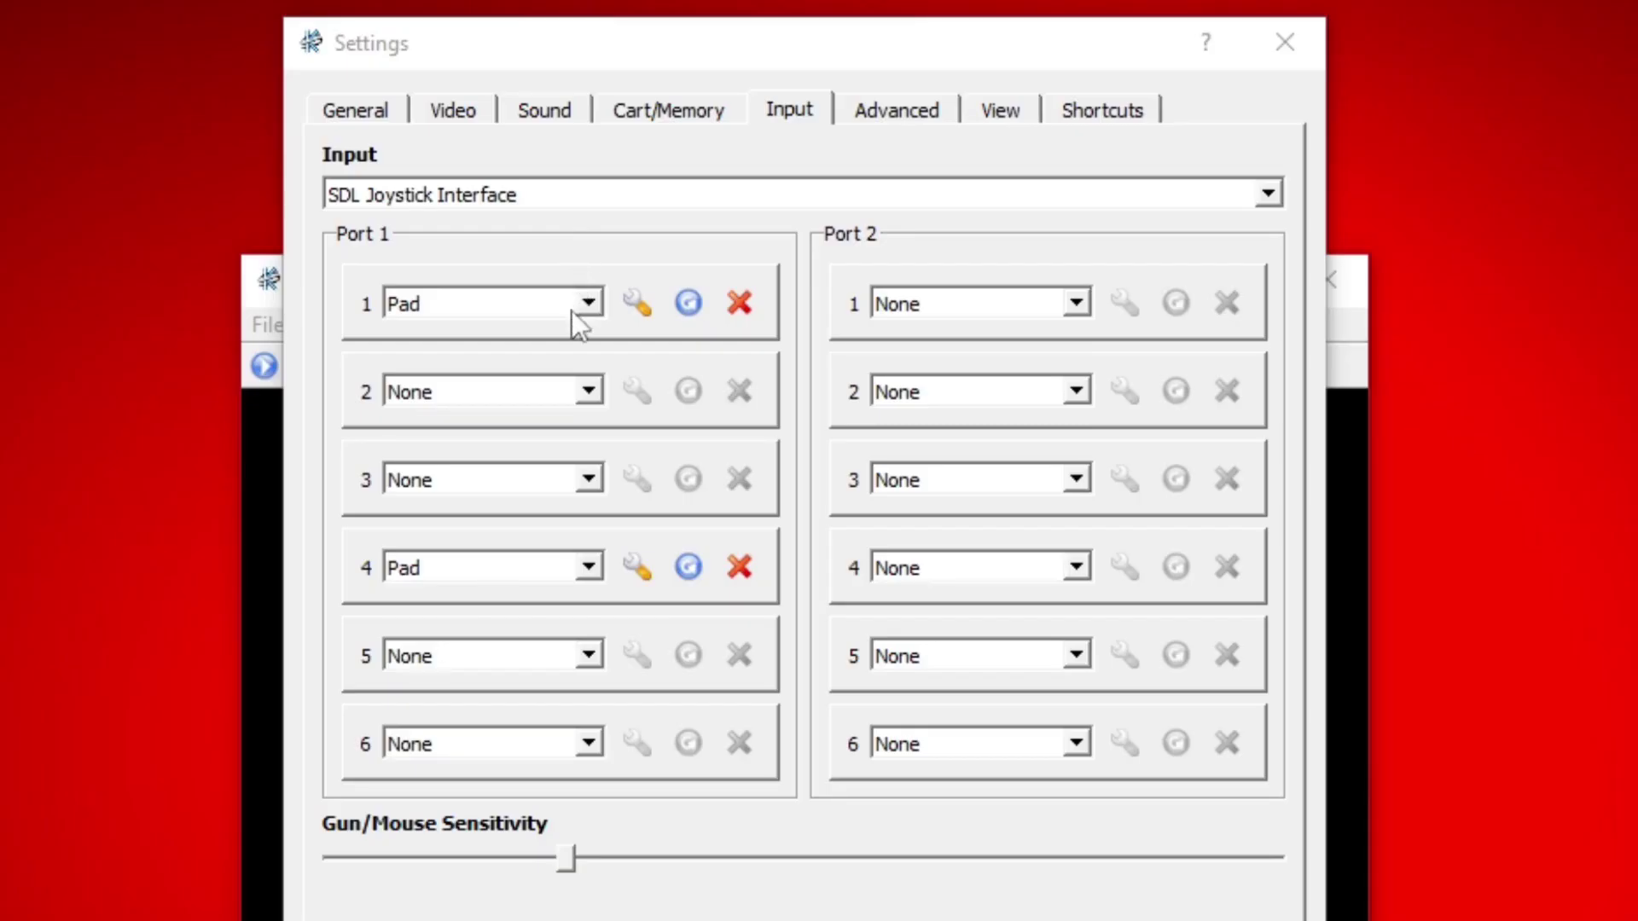
{"action": "left_click", "coordinate": [637, 303]}
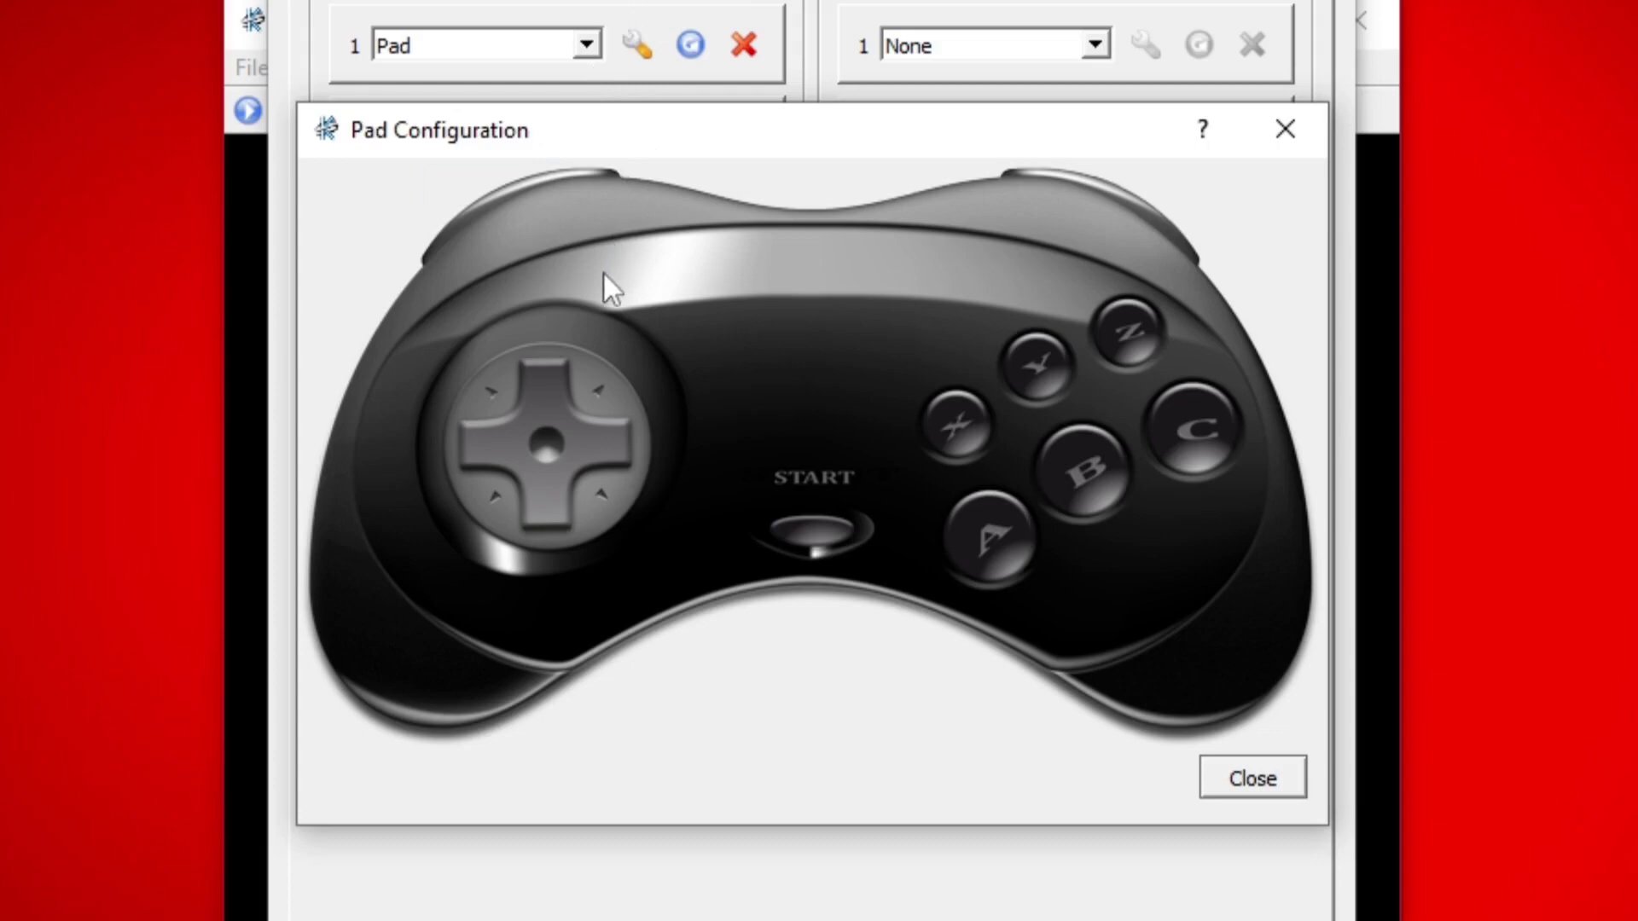
- Map the D-pad Up, Left, Down and Right to the arrow keys
{"action": "left_click", "coordinate": [546, 389]}
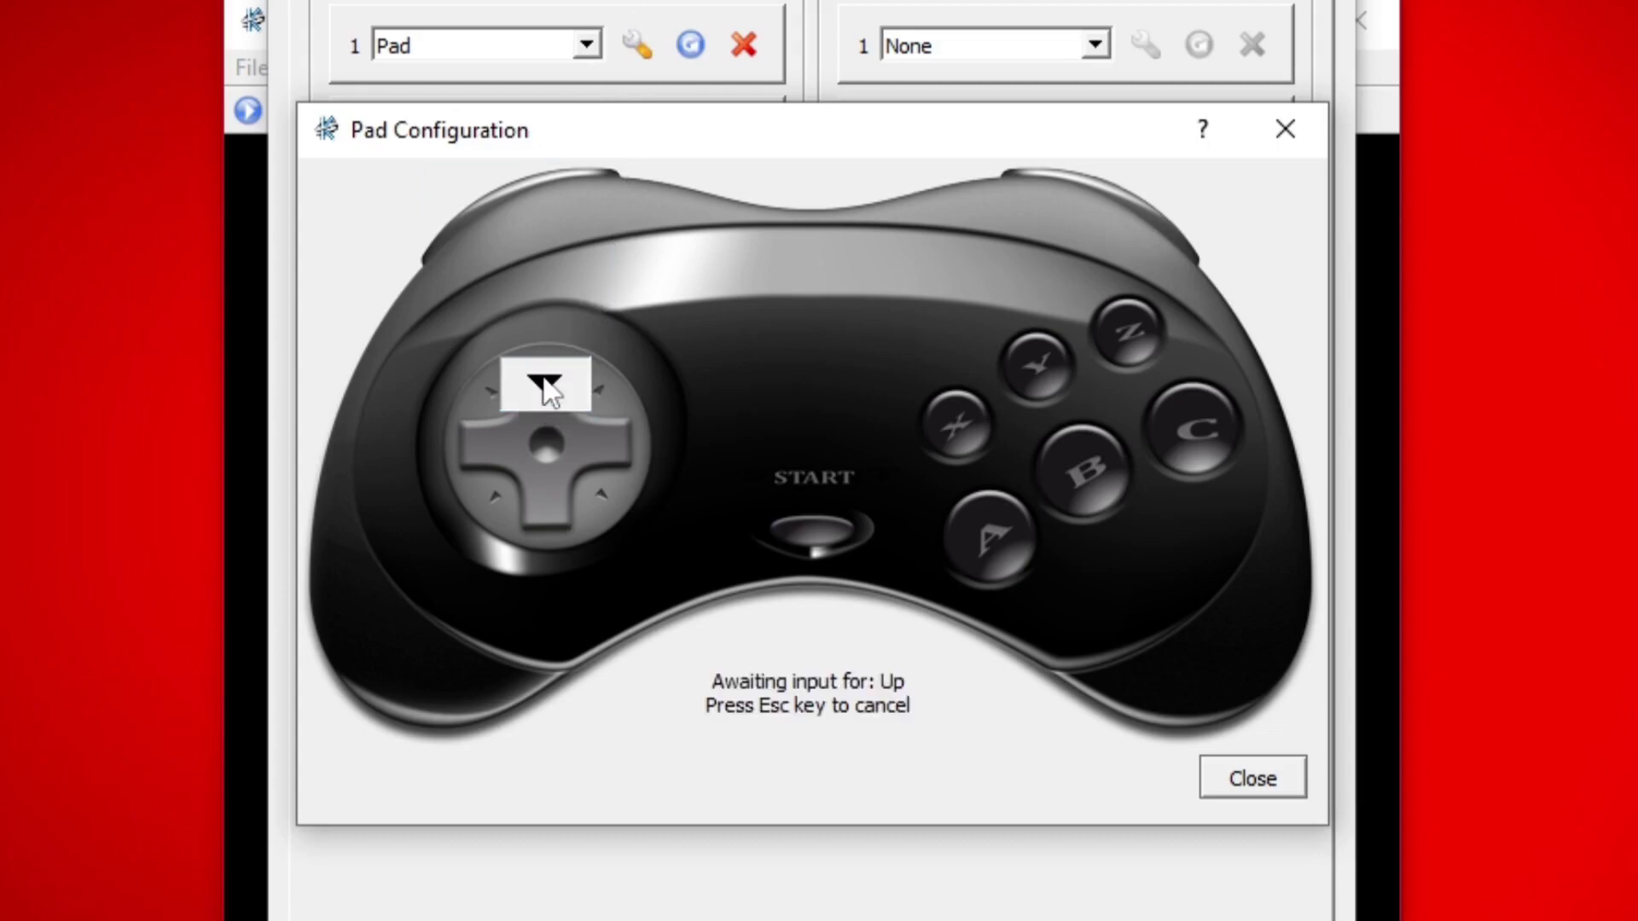
{"action": "key", "text": "Up"}
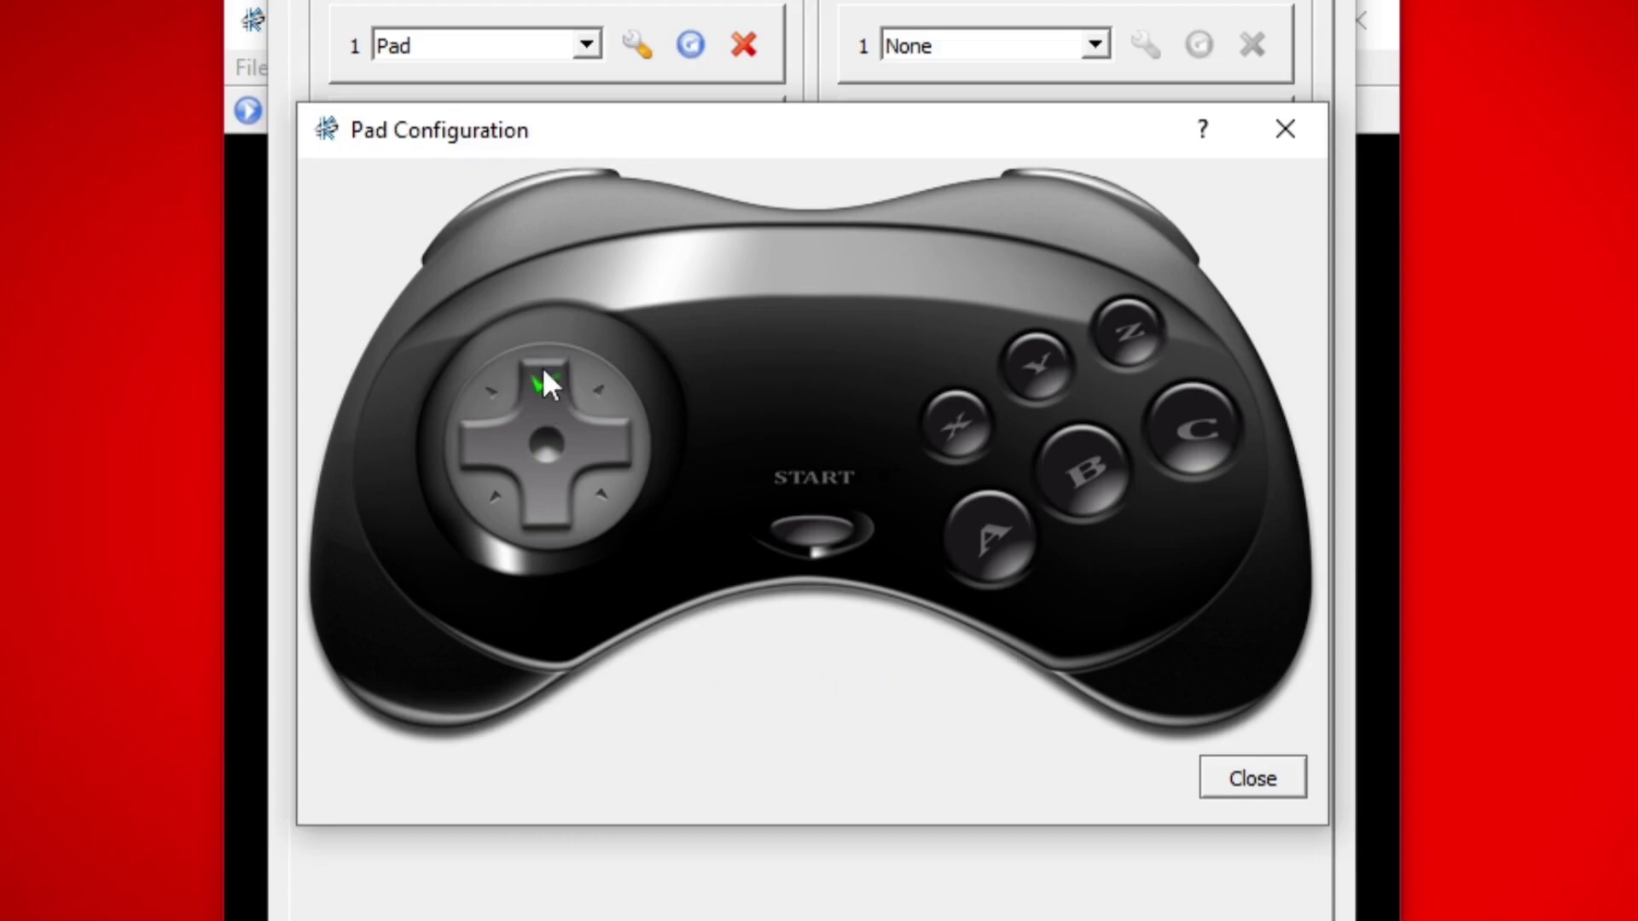
{"action": "left_click", "coordinate": [484, 442]}
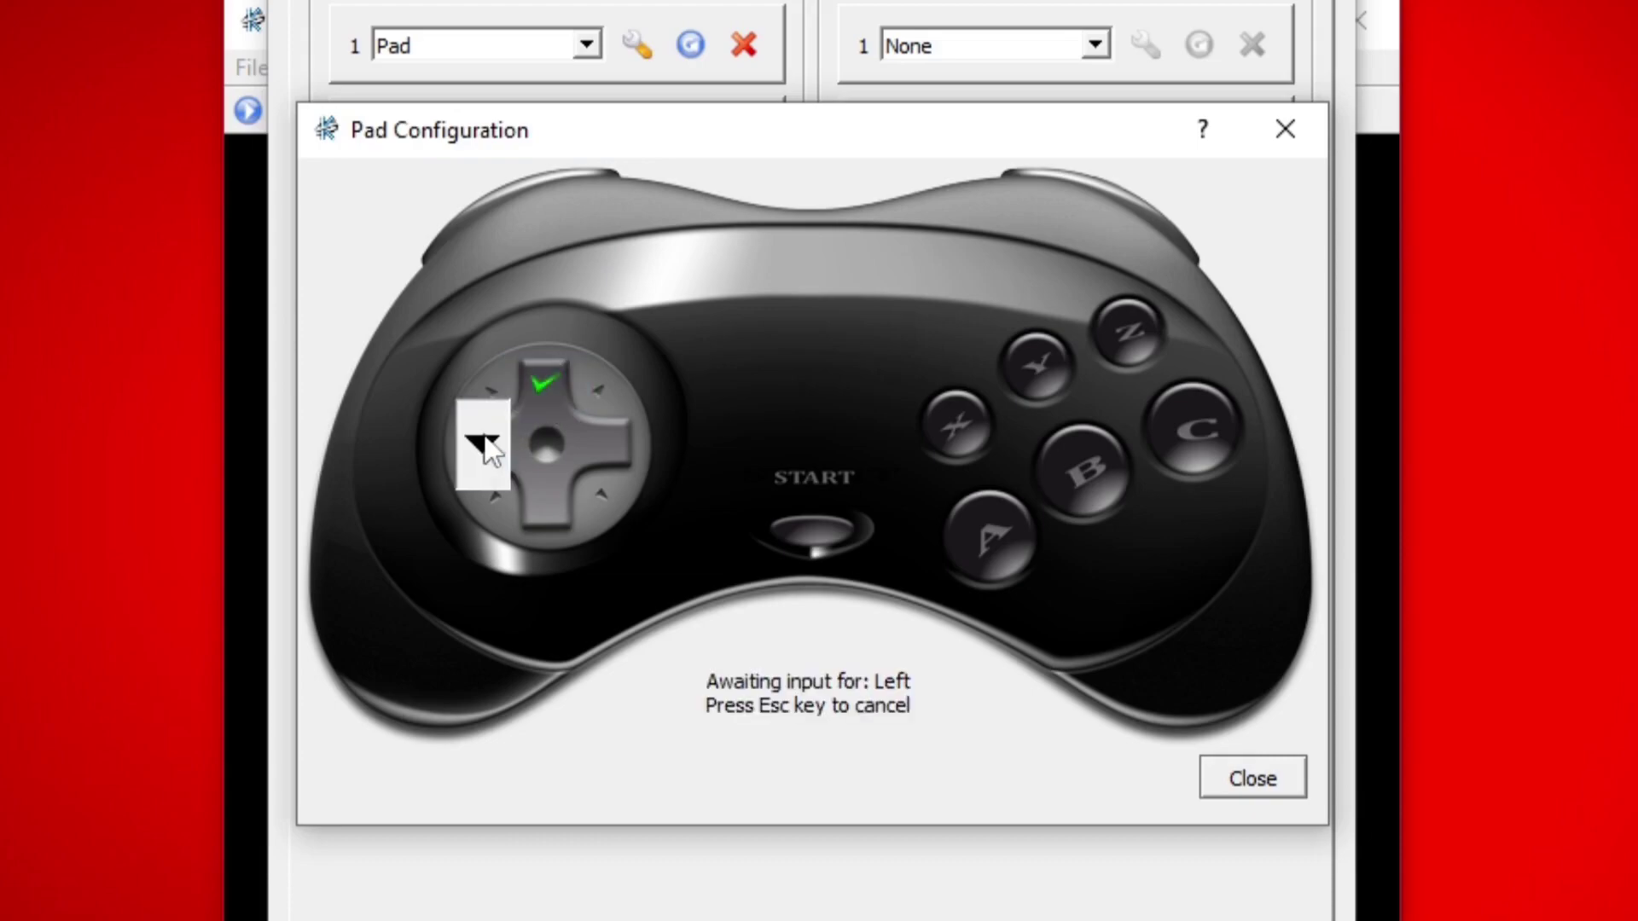
{"action": "key", "text": "Left"}
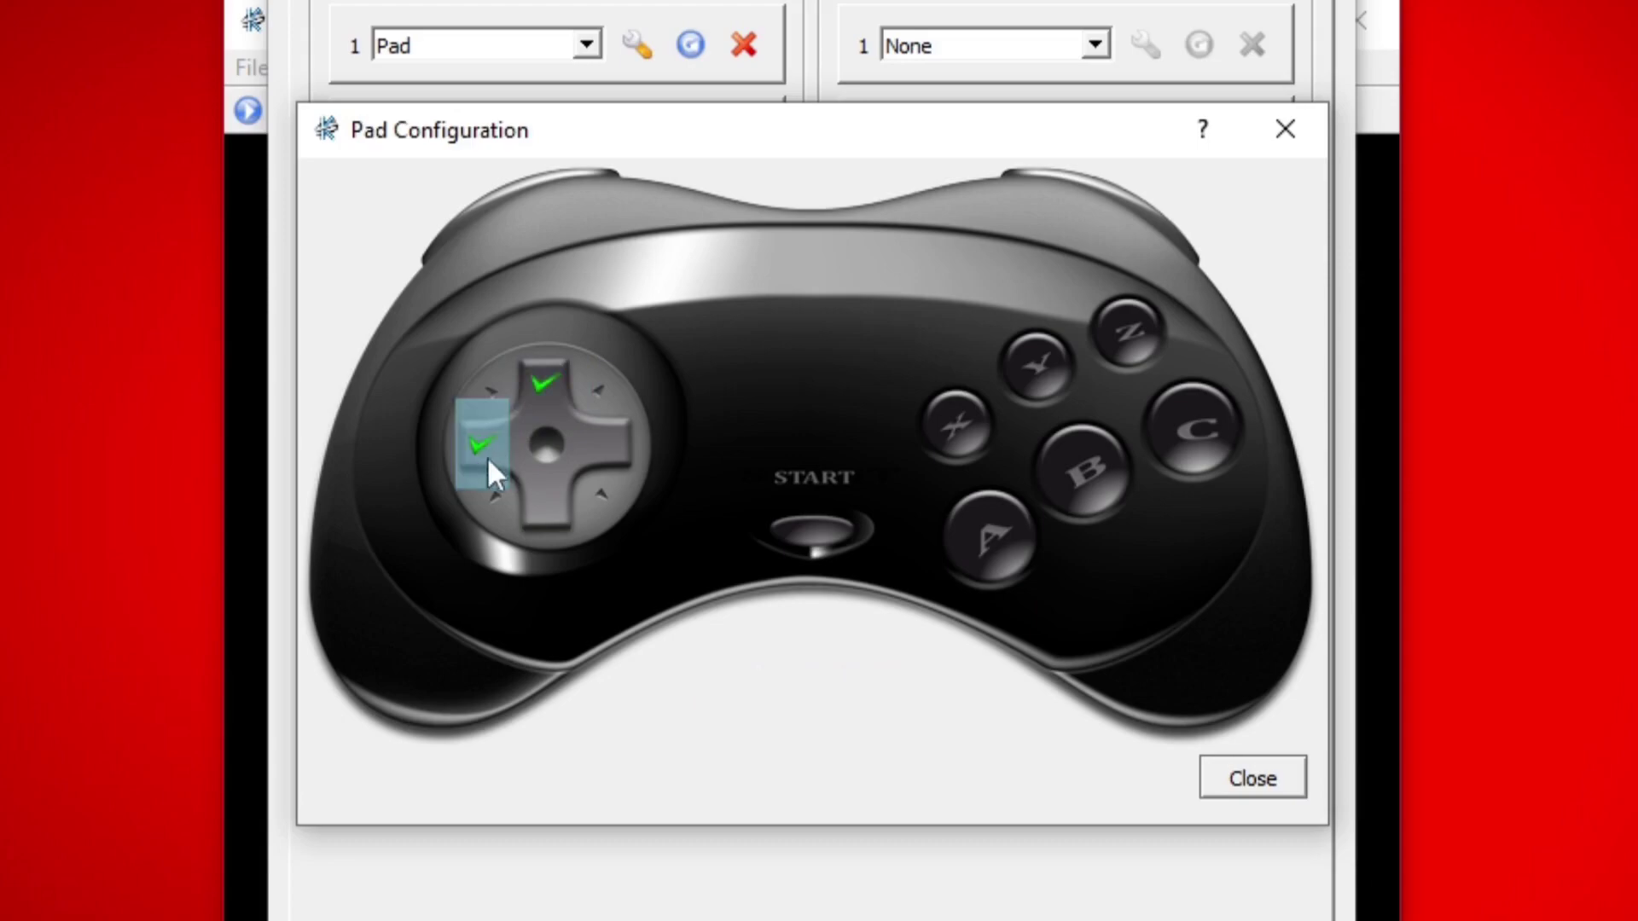
{"action": "left_click", "coordinate": [534, 508]}
{"action": "key", "text": "Down"}
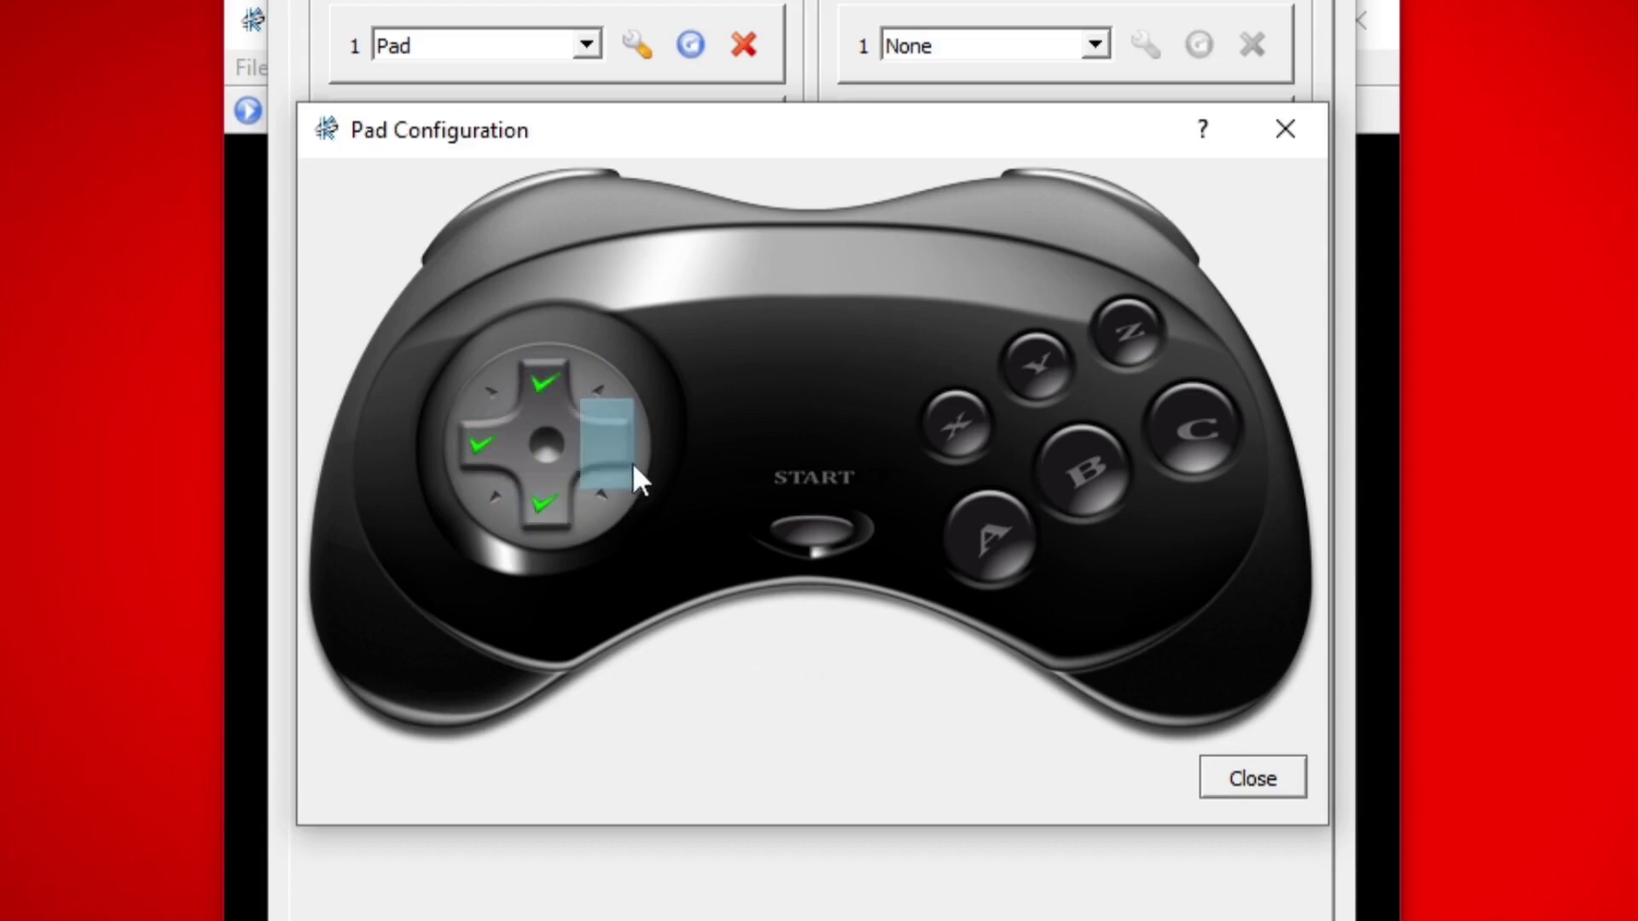
{"action": "left_click", "coordinate": [626, 450]}
{"action": "key", "text": "Right"}
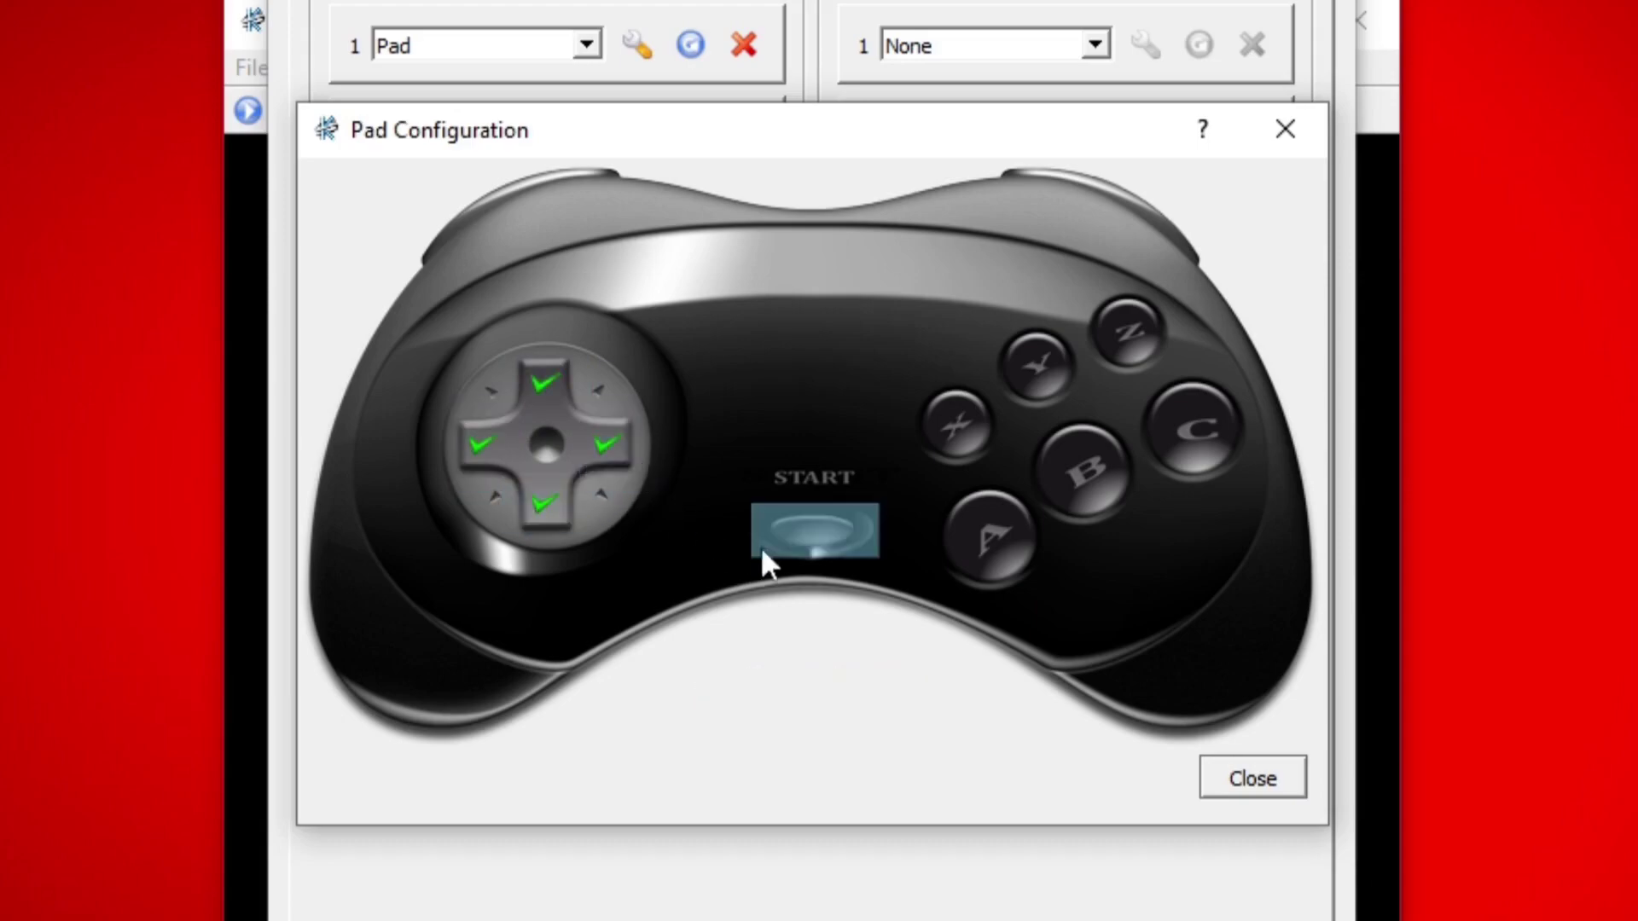
- Map the face buttons X, A, B, Y, Z and C to their matching letter keys
{"action": "left_click", "coordinate": [951, 439]}
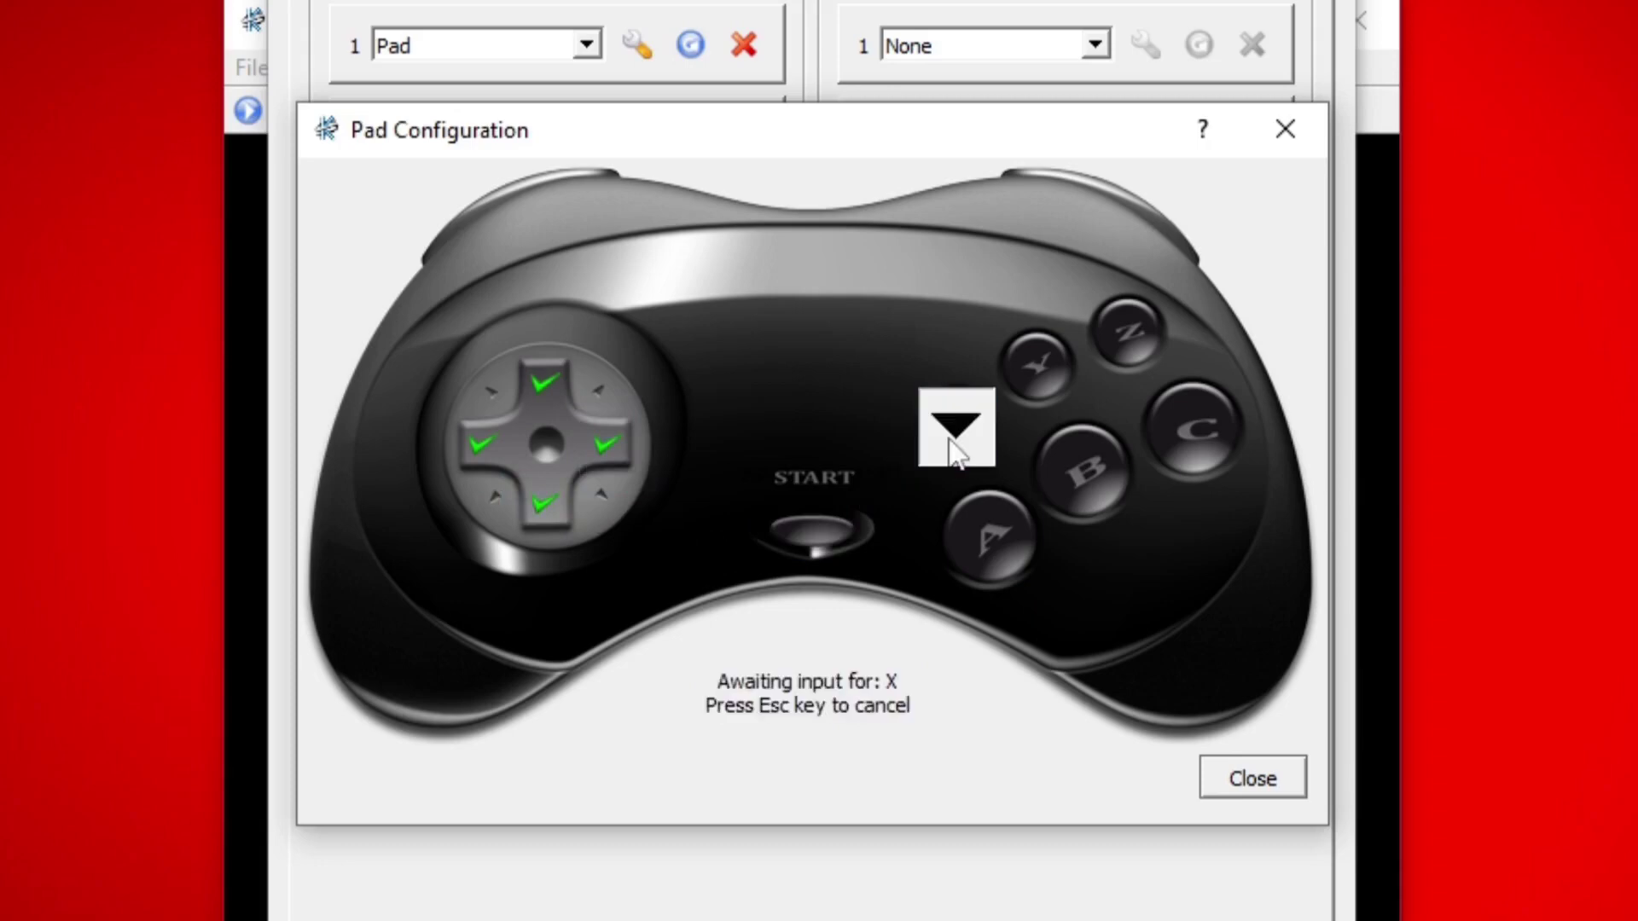
{"action": "key", "text": "x"}
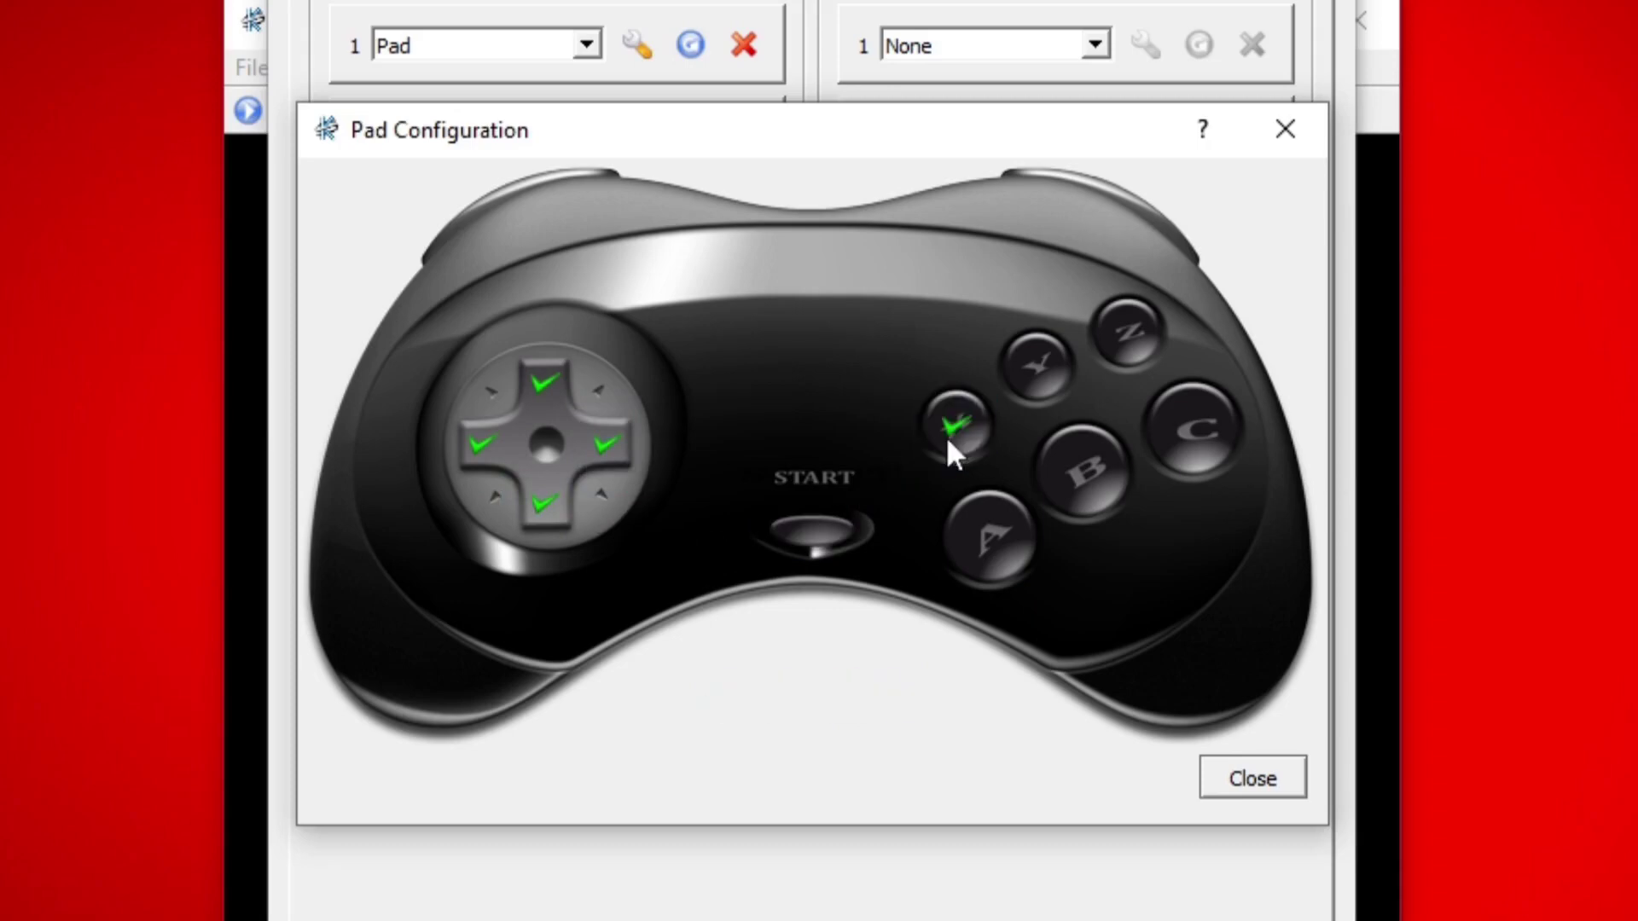
{"action": "left_click", "coordinate": [1005, 553]}
{"action": "key", "text": "a"}
{"action": "left_click", "coordinate": [1098, 457]}
{"action": "key", "text": "b"}
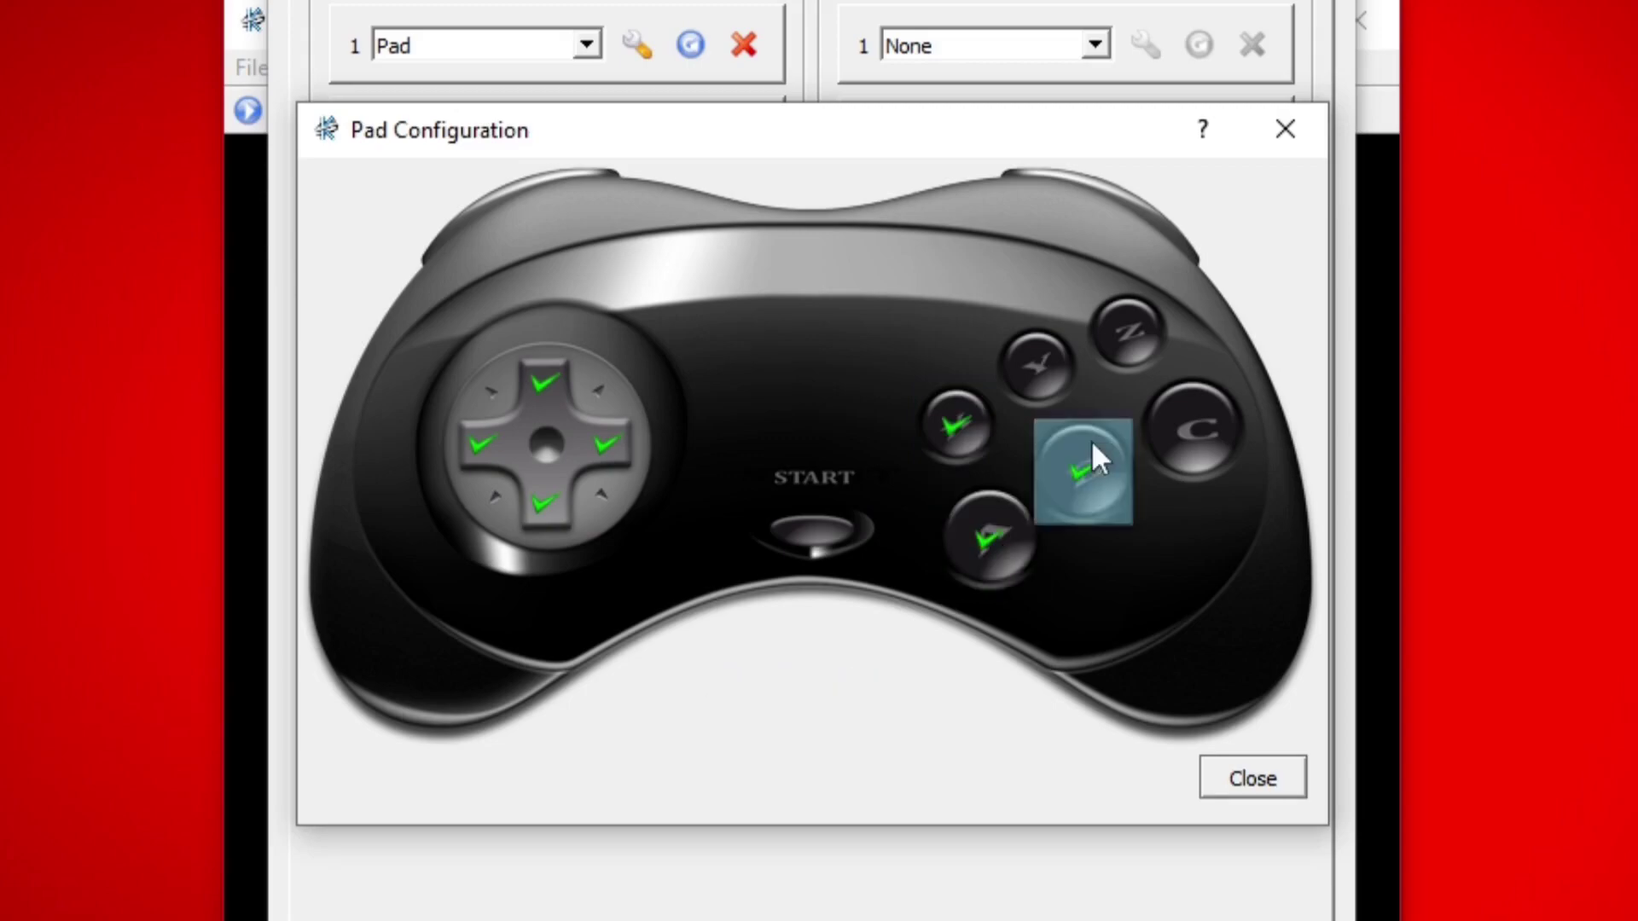
{"action": "left_click", "coordinate": [1058, 394]}
{"action": "key", "text": "y"}
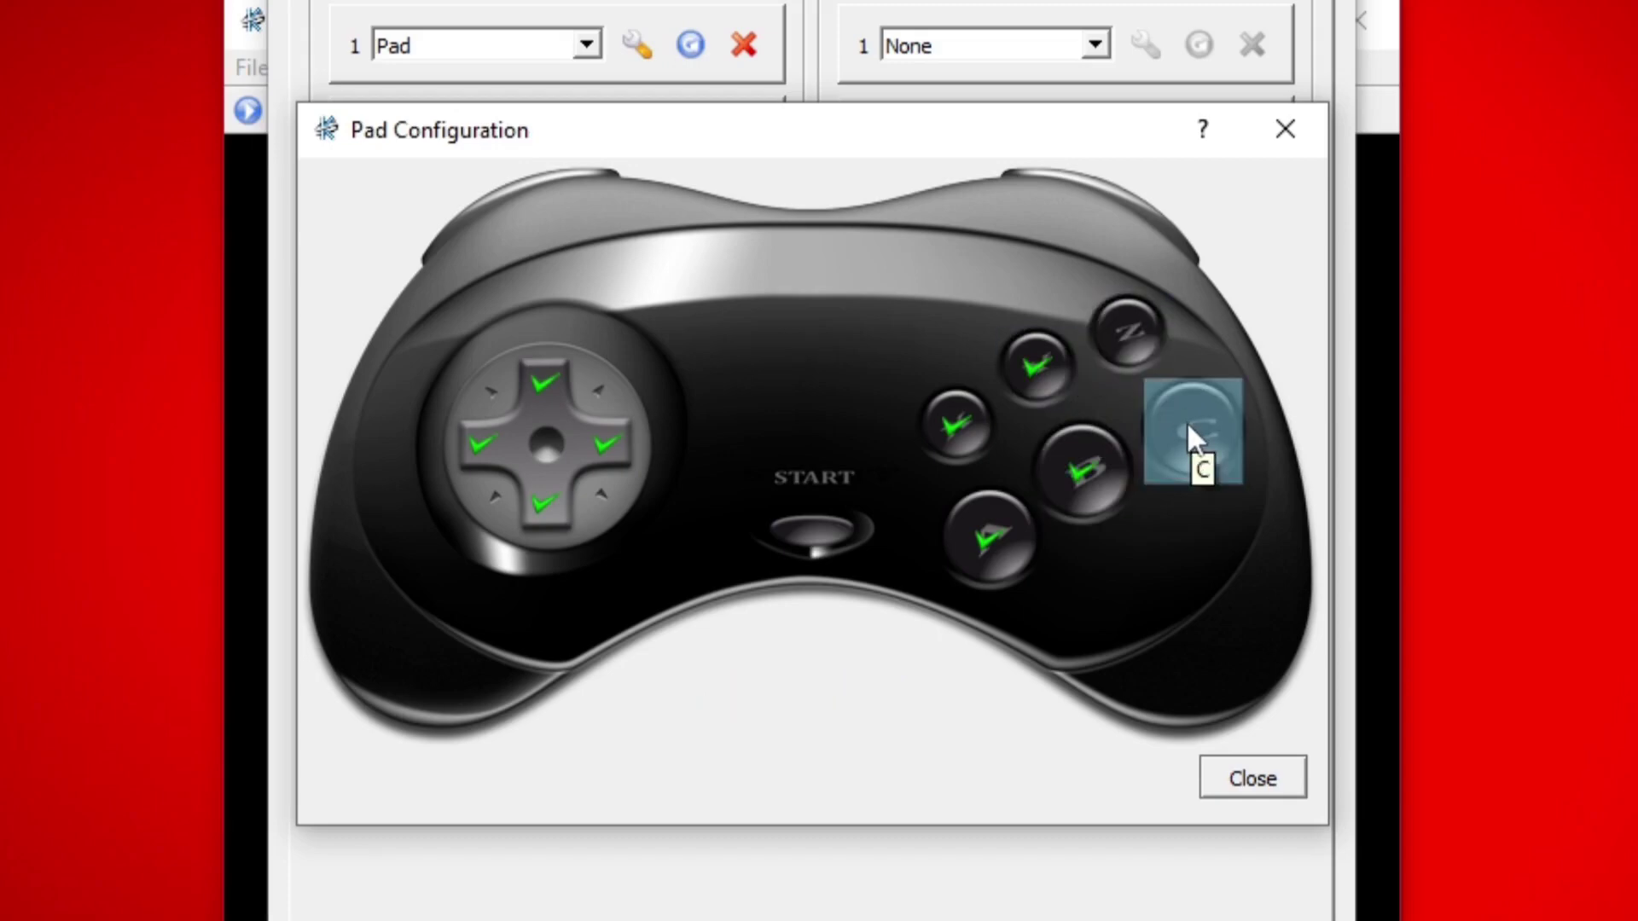
{"action": "left_click", "coordinate": [1146, 350]}
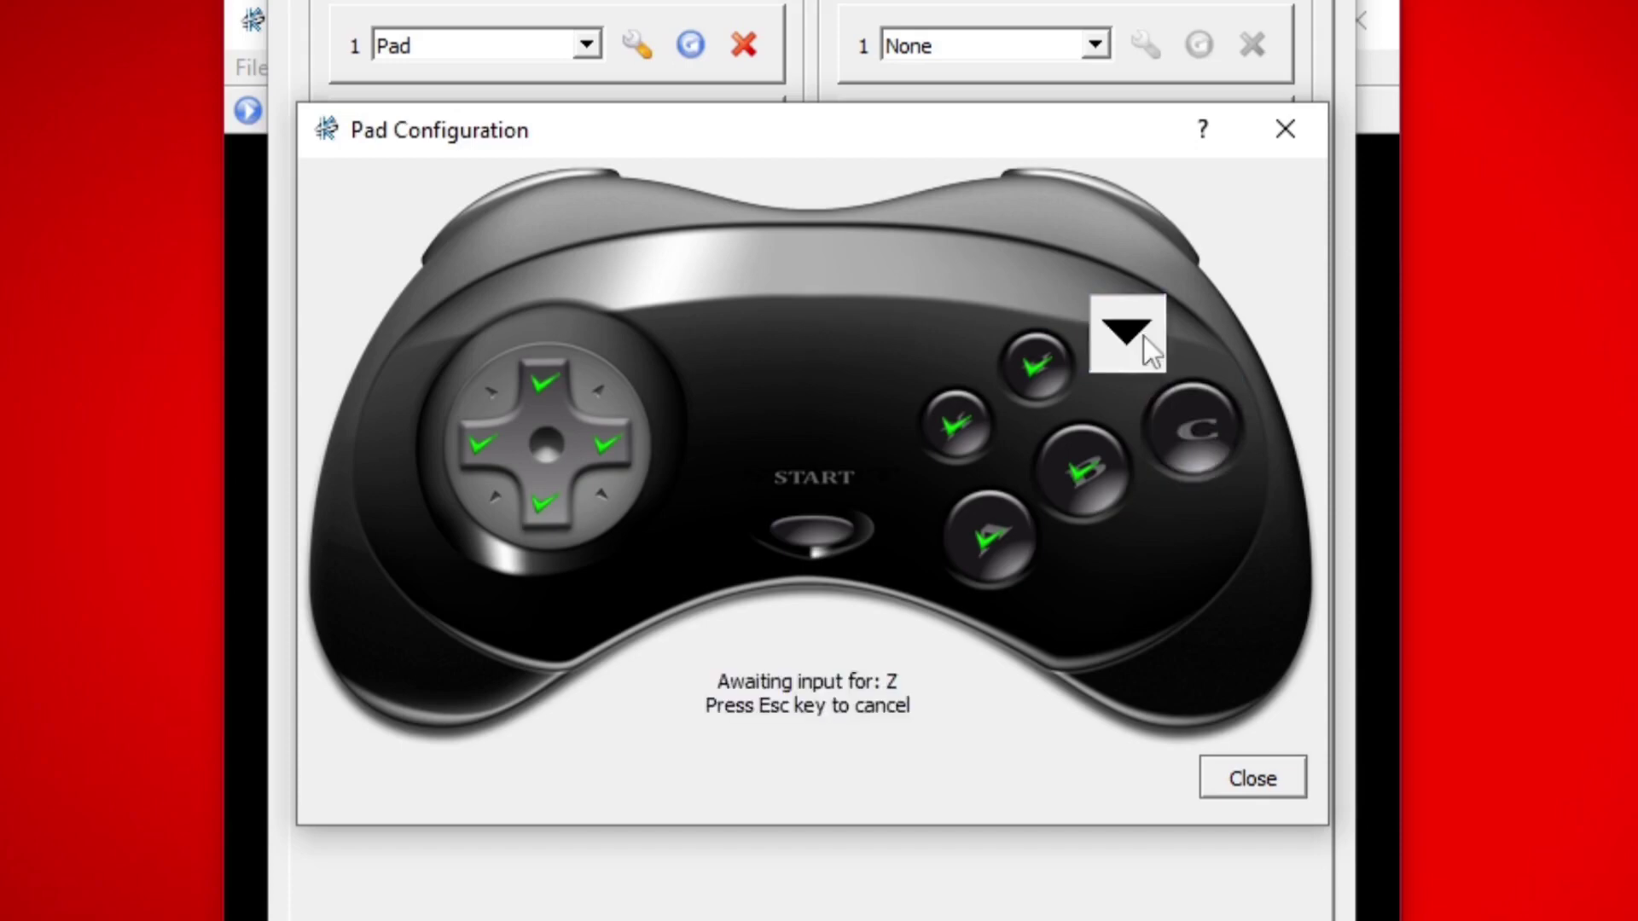
{"action": "key", "text": "z"}
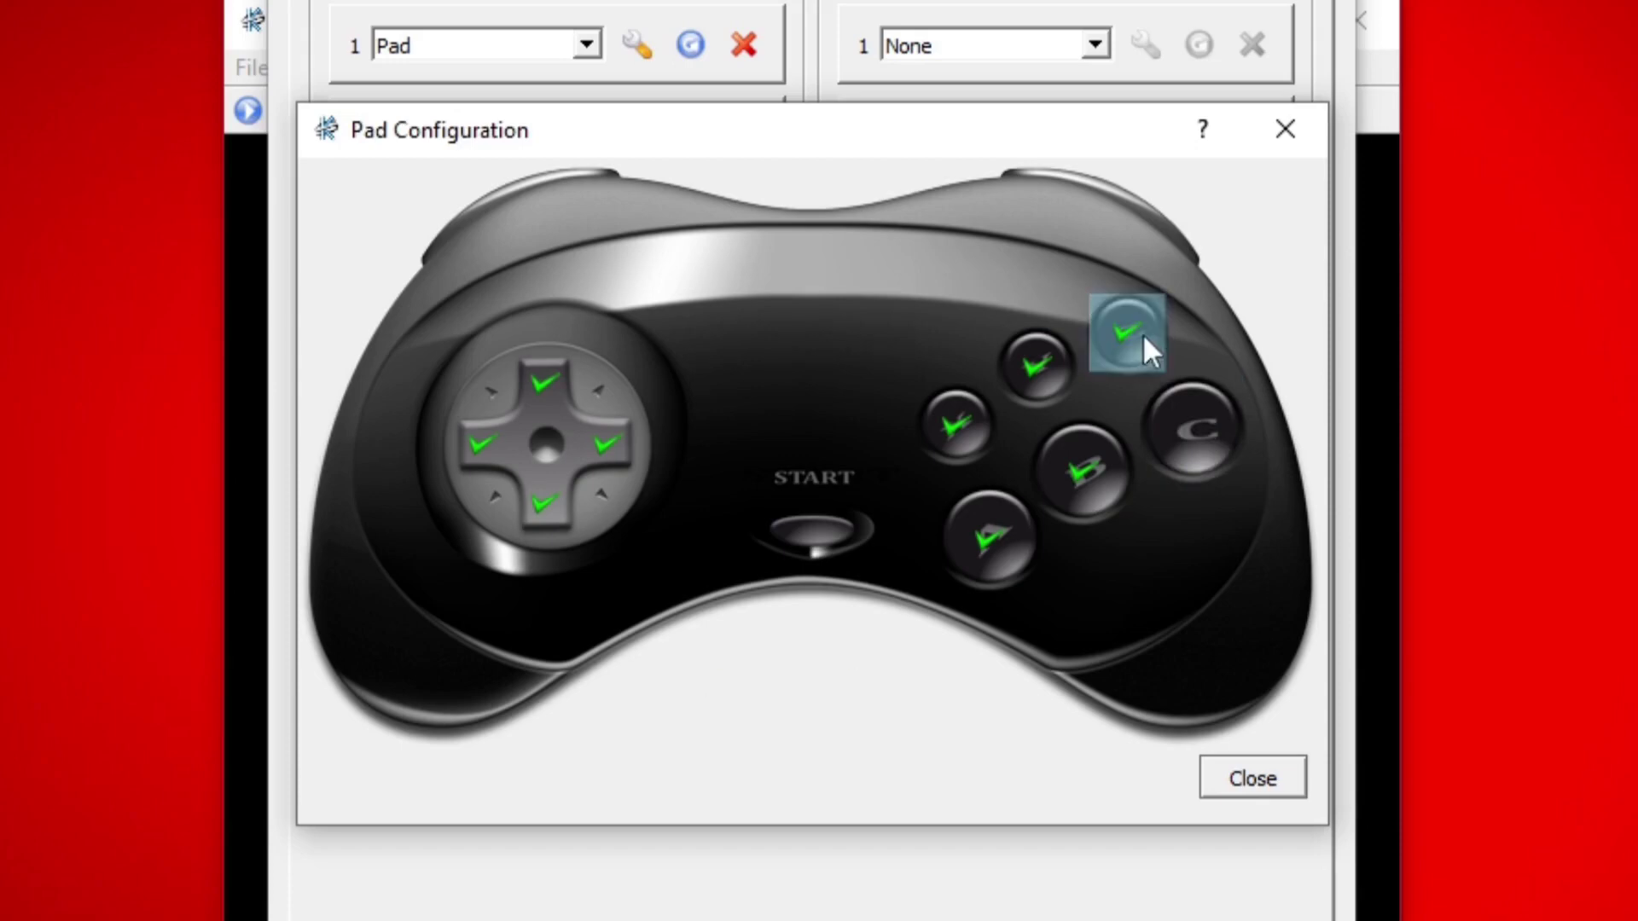
{"action": "left_click", "coordinate": [1210, 433]}
{"action": "key", "text": "c"}
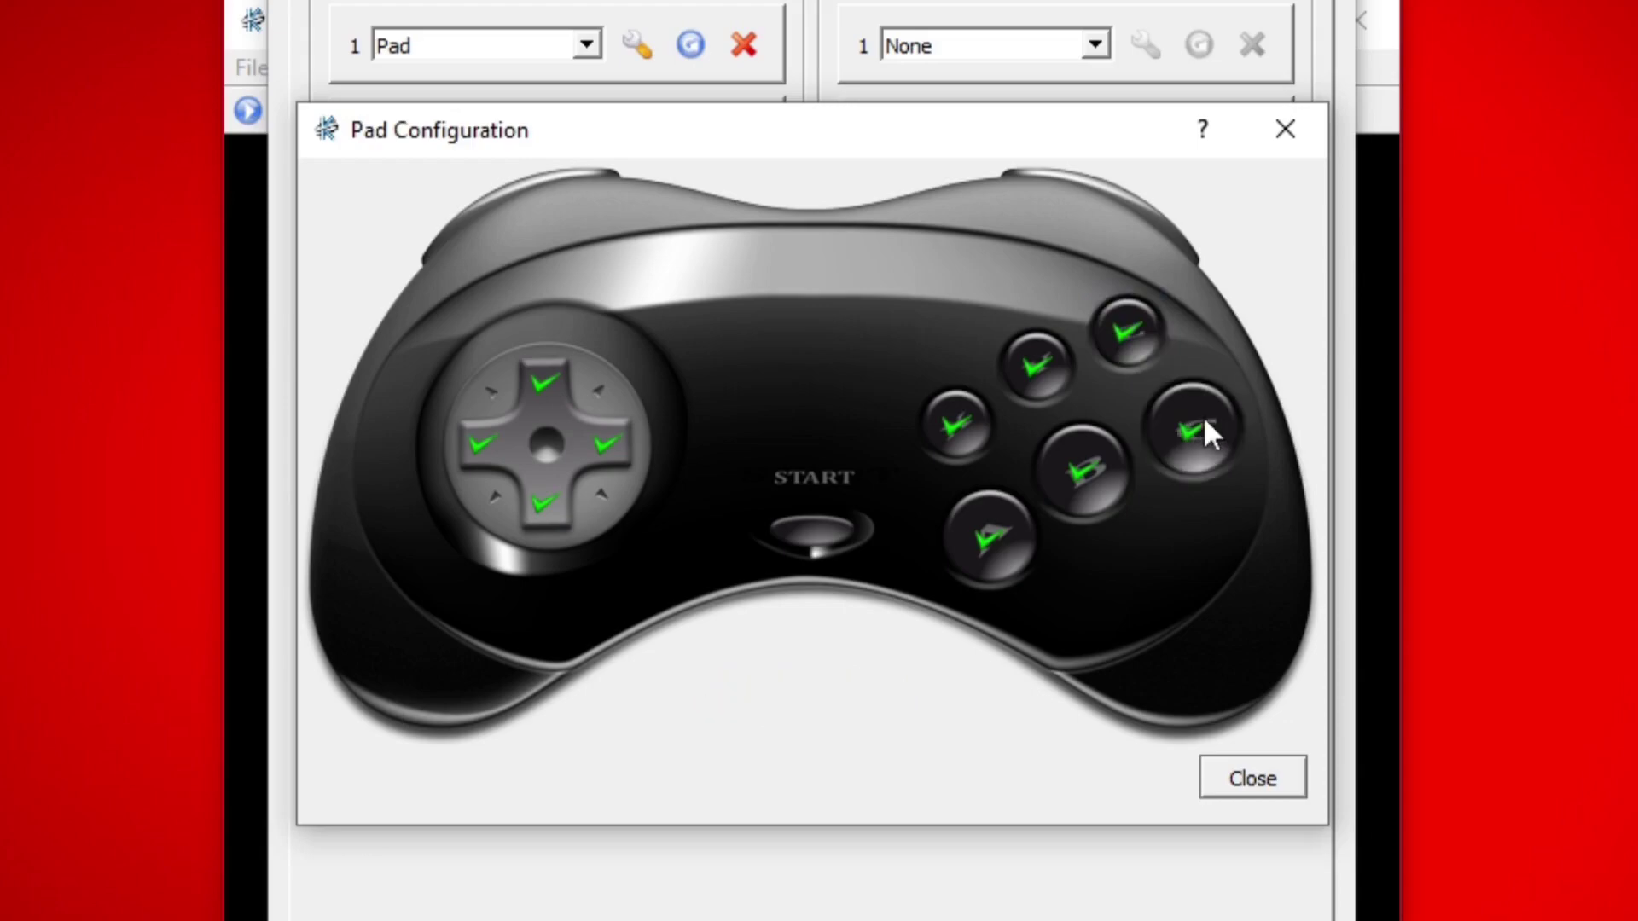
- Bind the left trigger to Q and the right trigger to E, then close the pad mapping
{"action": "left_click", "coordinate": [530, 203]}
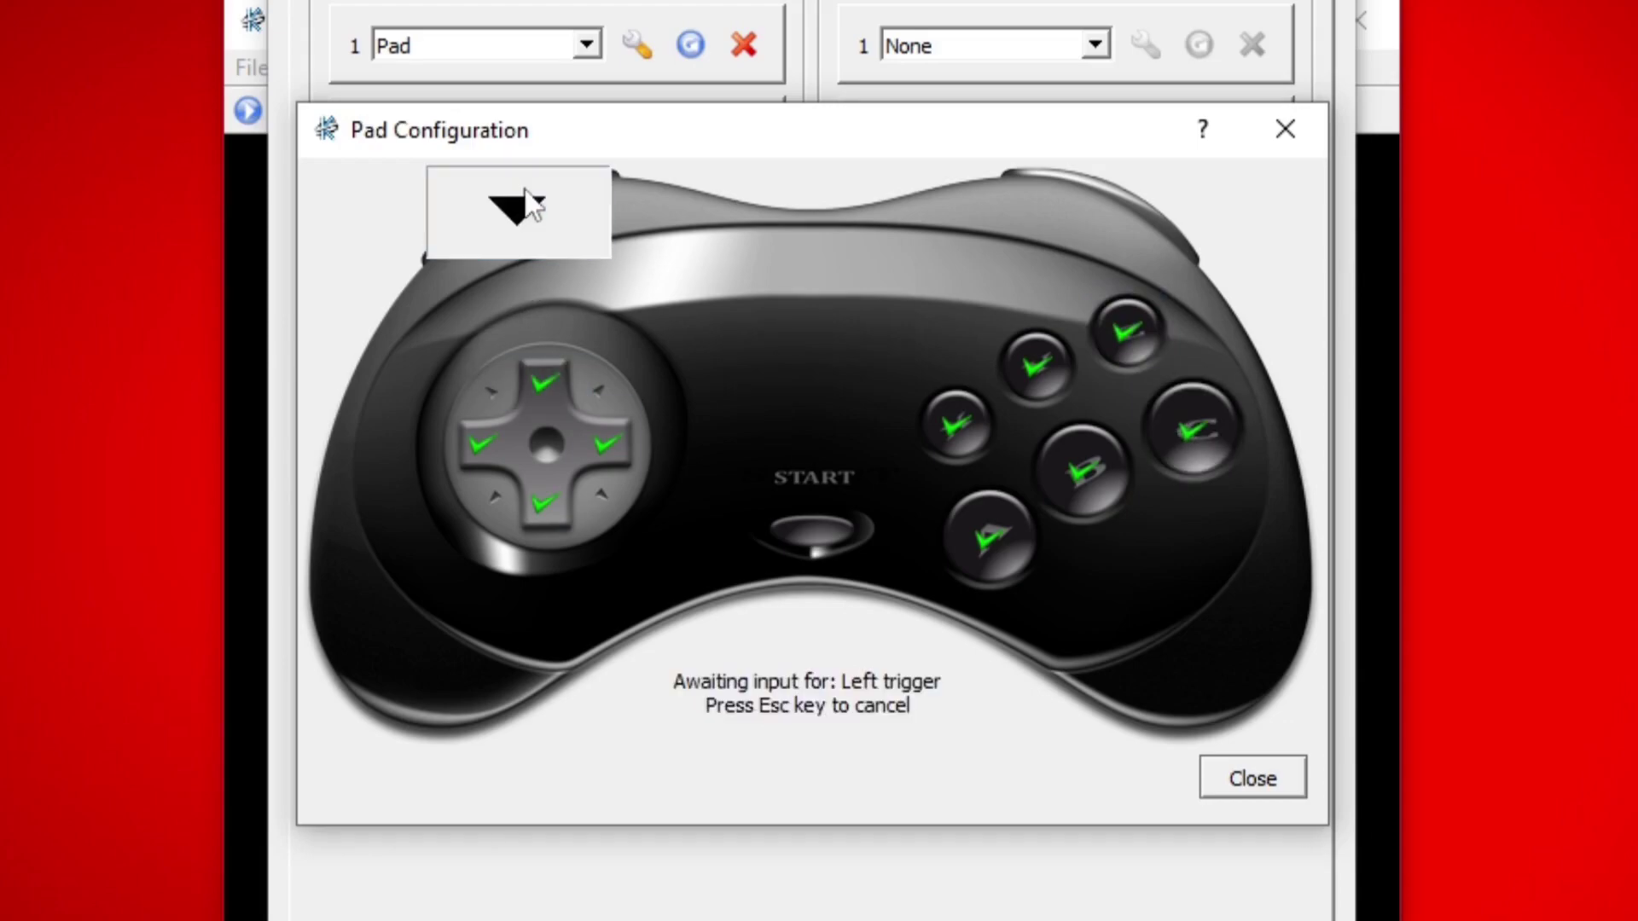
{"action": "key", "text": "q"}
{"action": "left_click", "coordinate": [1104, 246]}
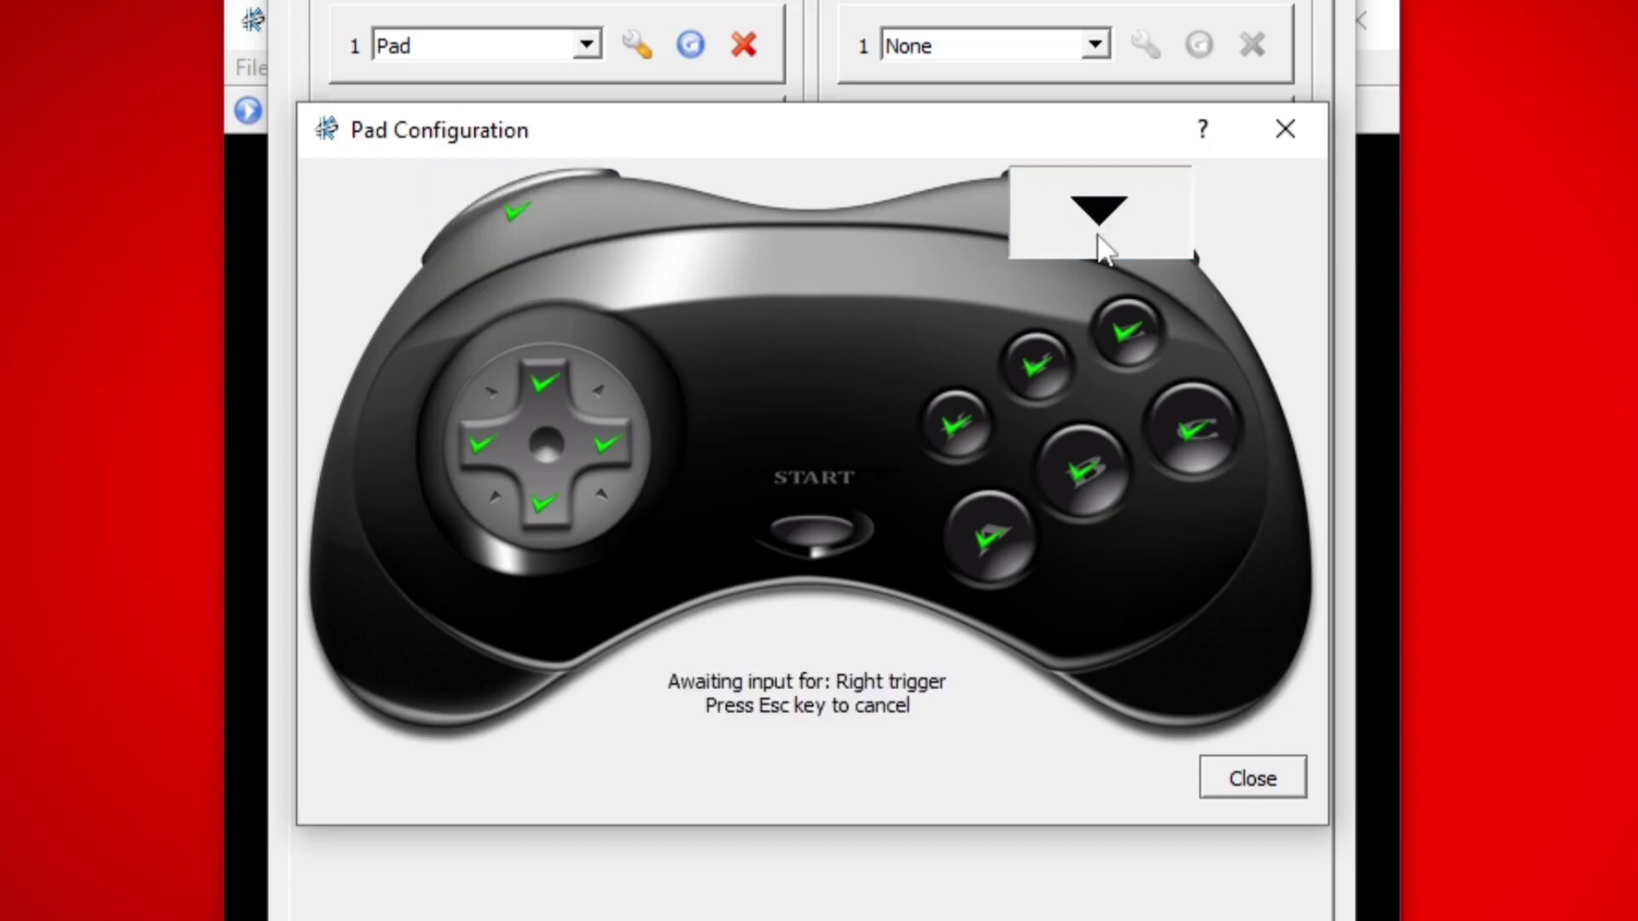
{"action": "key", "text": "e"}
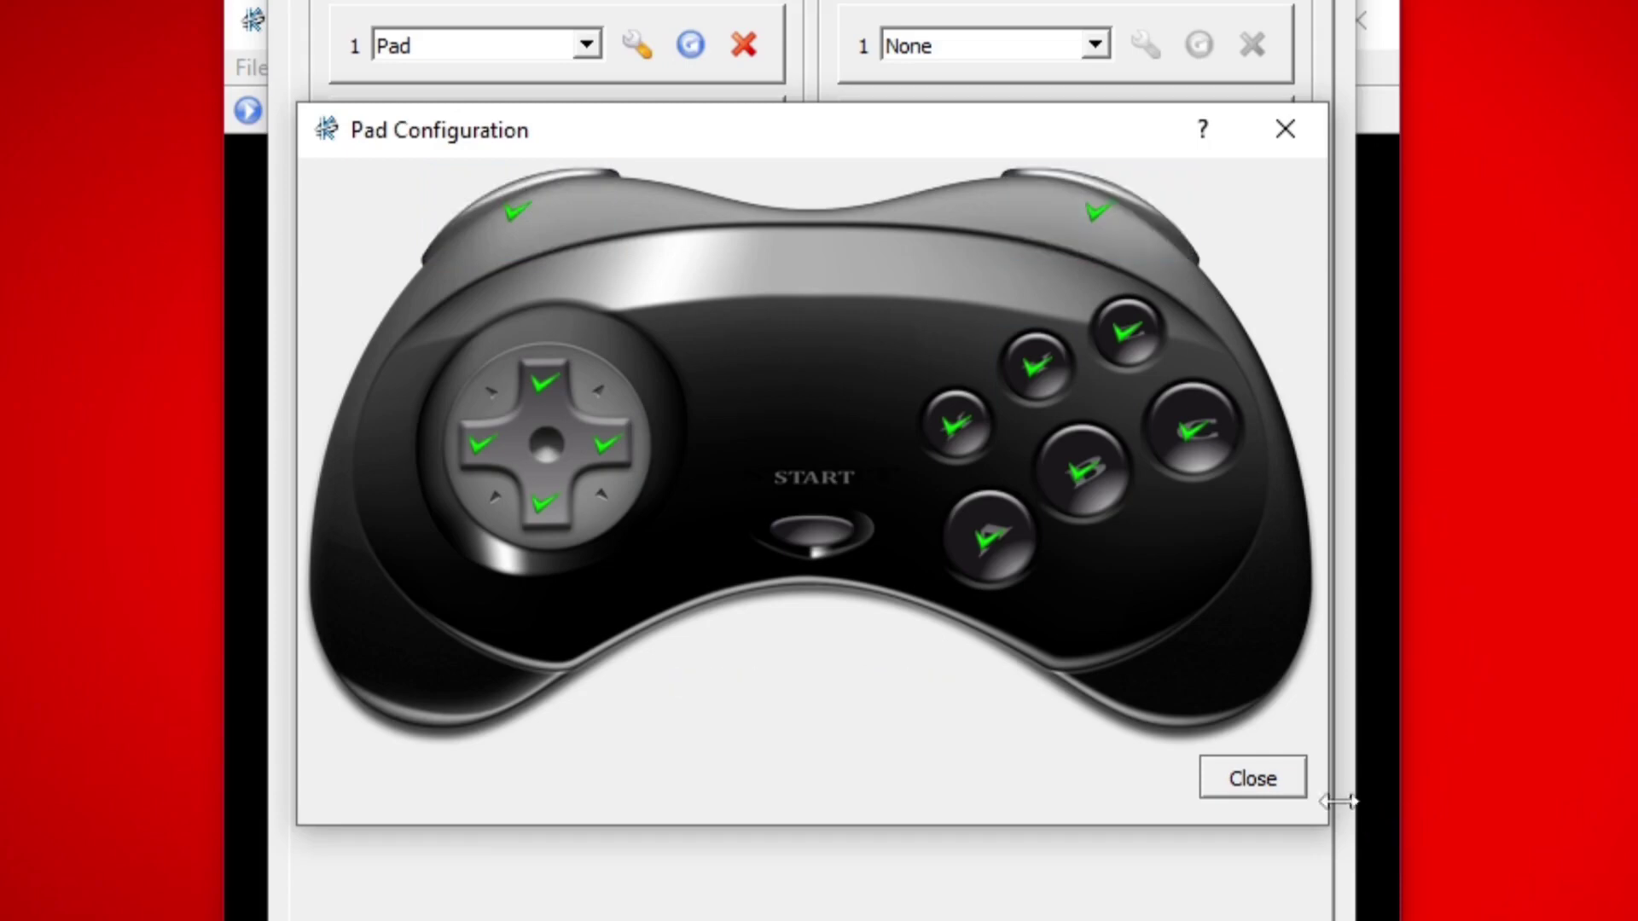
{"action": "left_click", "coordinate": [1268, 789]}
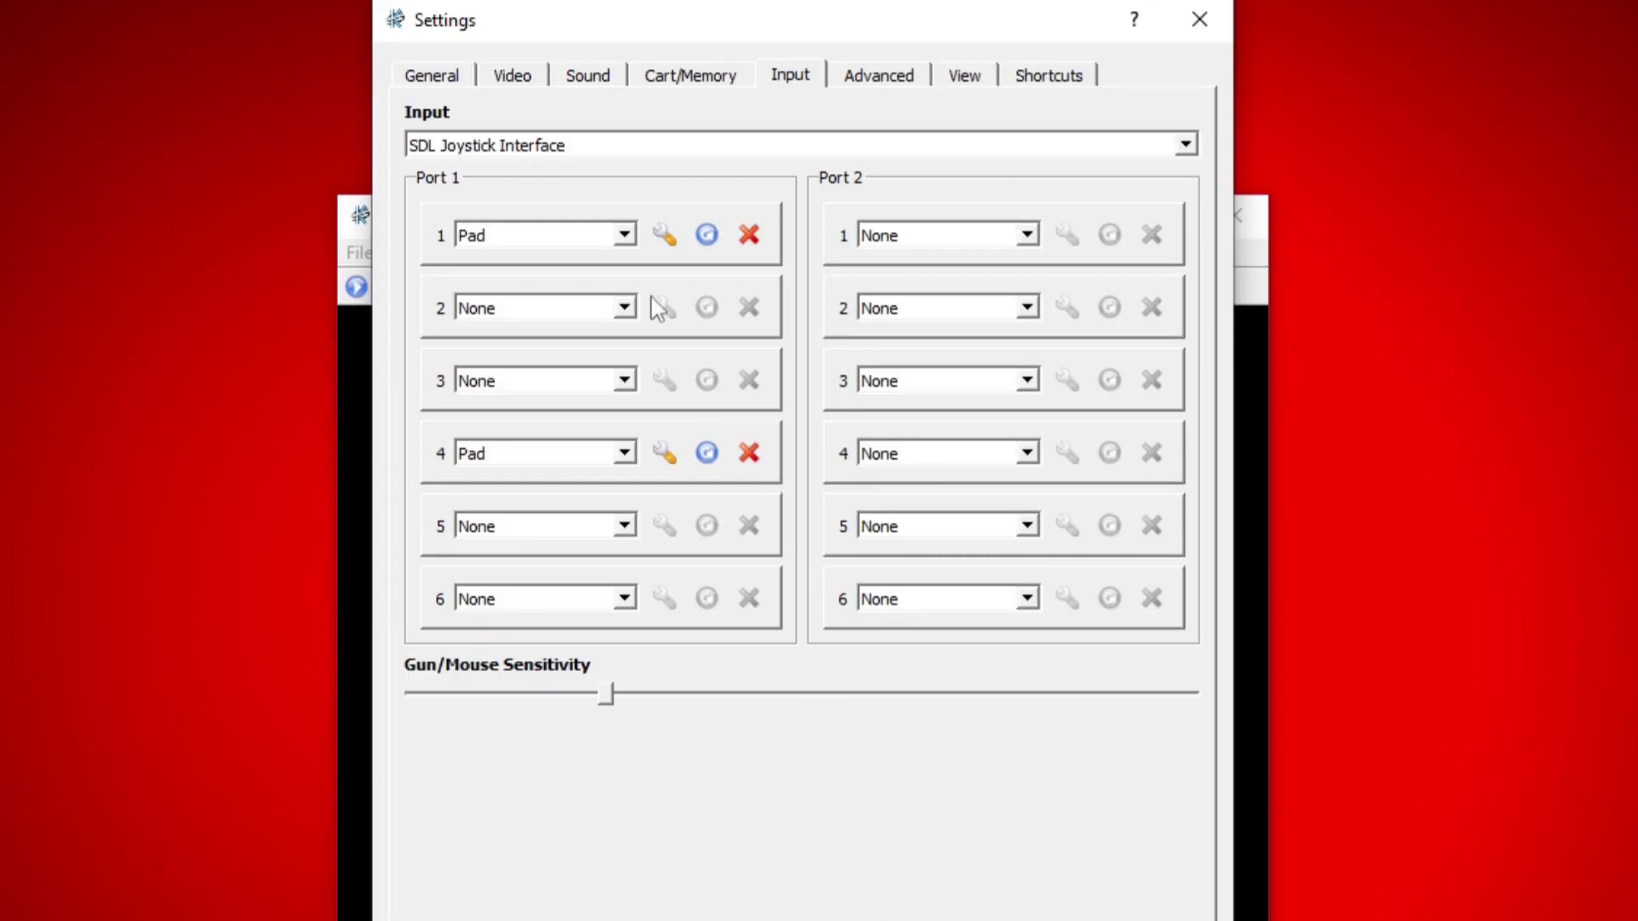
- Switch port 1 slot 1 to a 3D Control Pad and start binding its analog stick's Right direction
{"action": "left_click", "coordinate": [624, 236]}
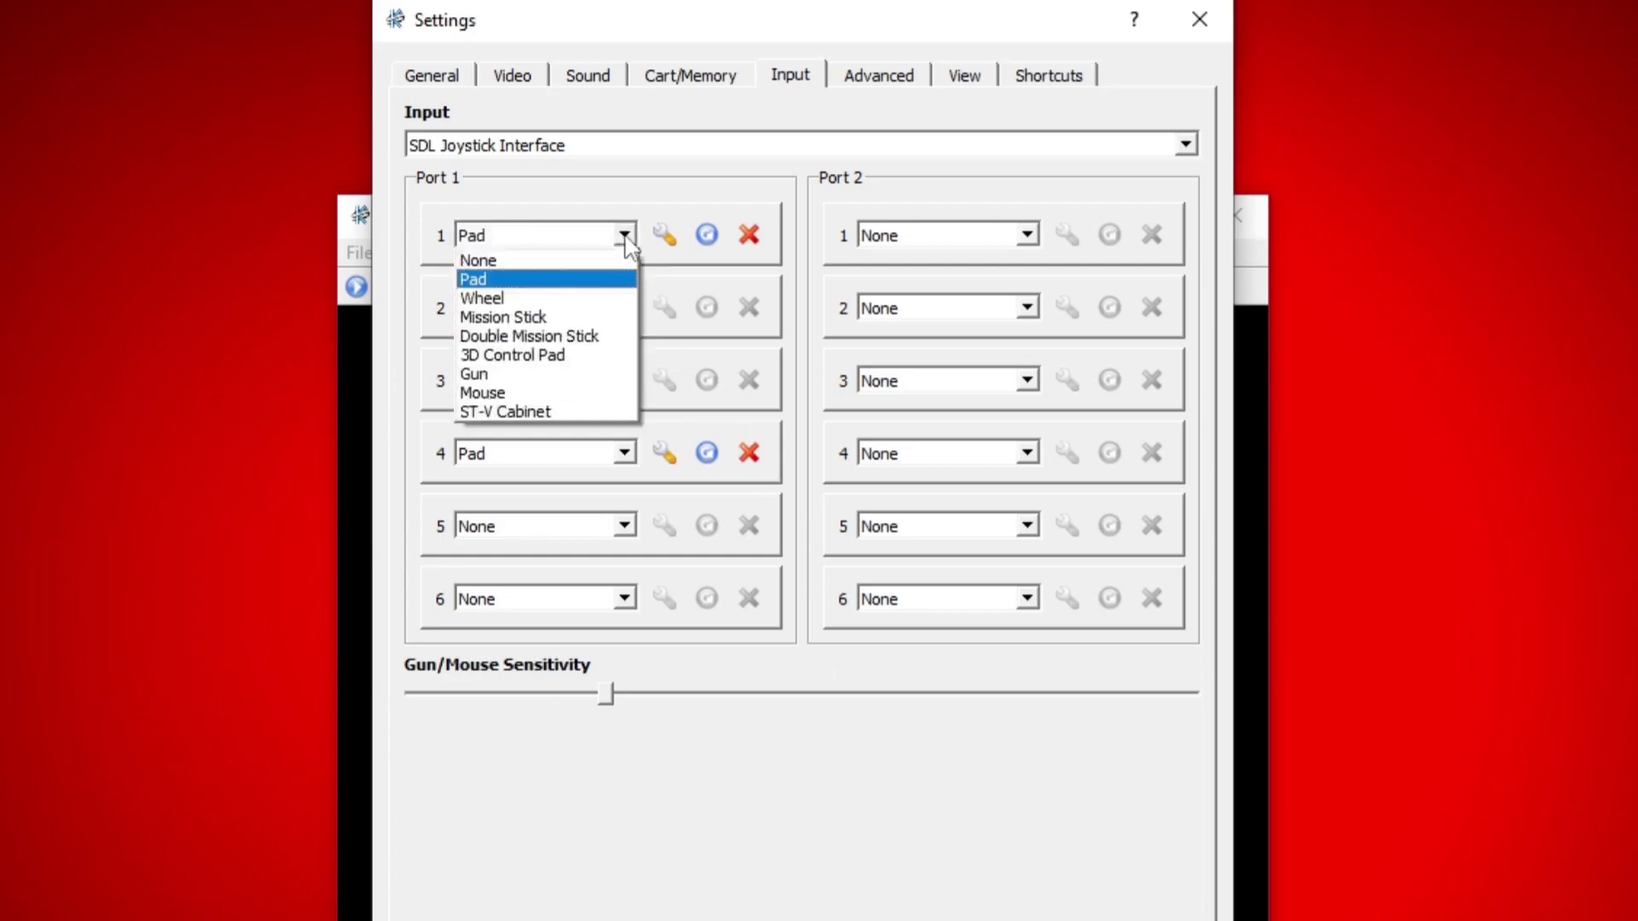
{"action": "left_click", "coordinate": [573, 357]}
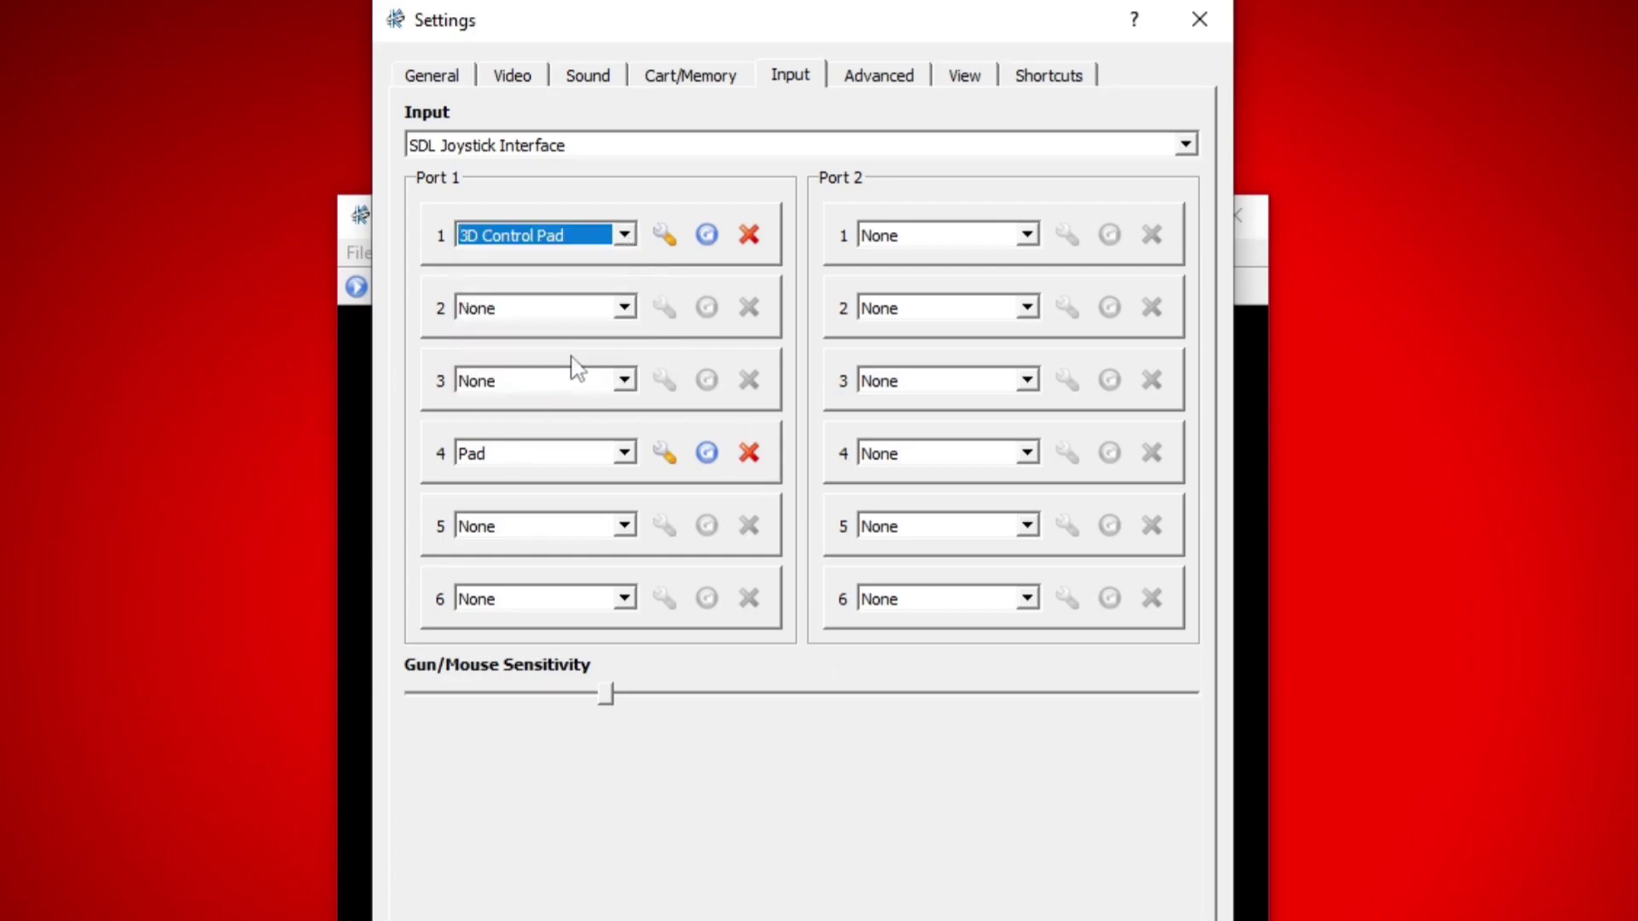
{"action": "left_click", "coordinate": [665, 237]}
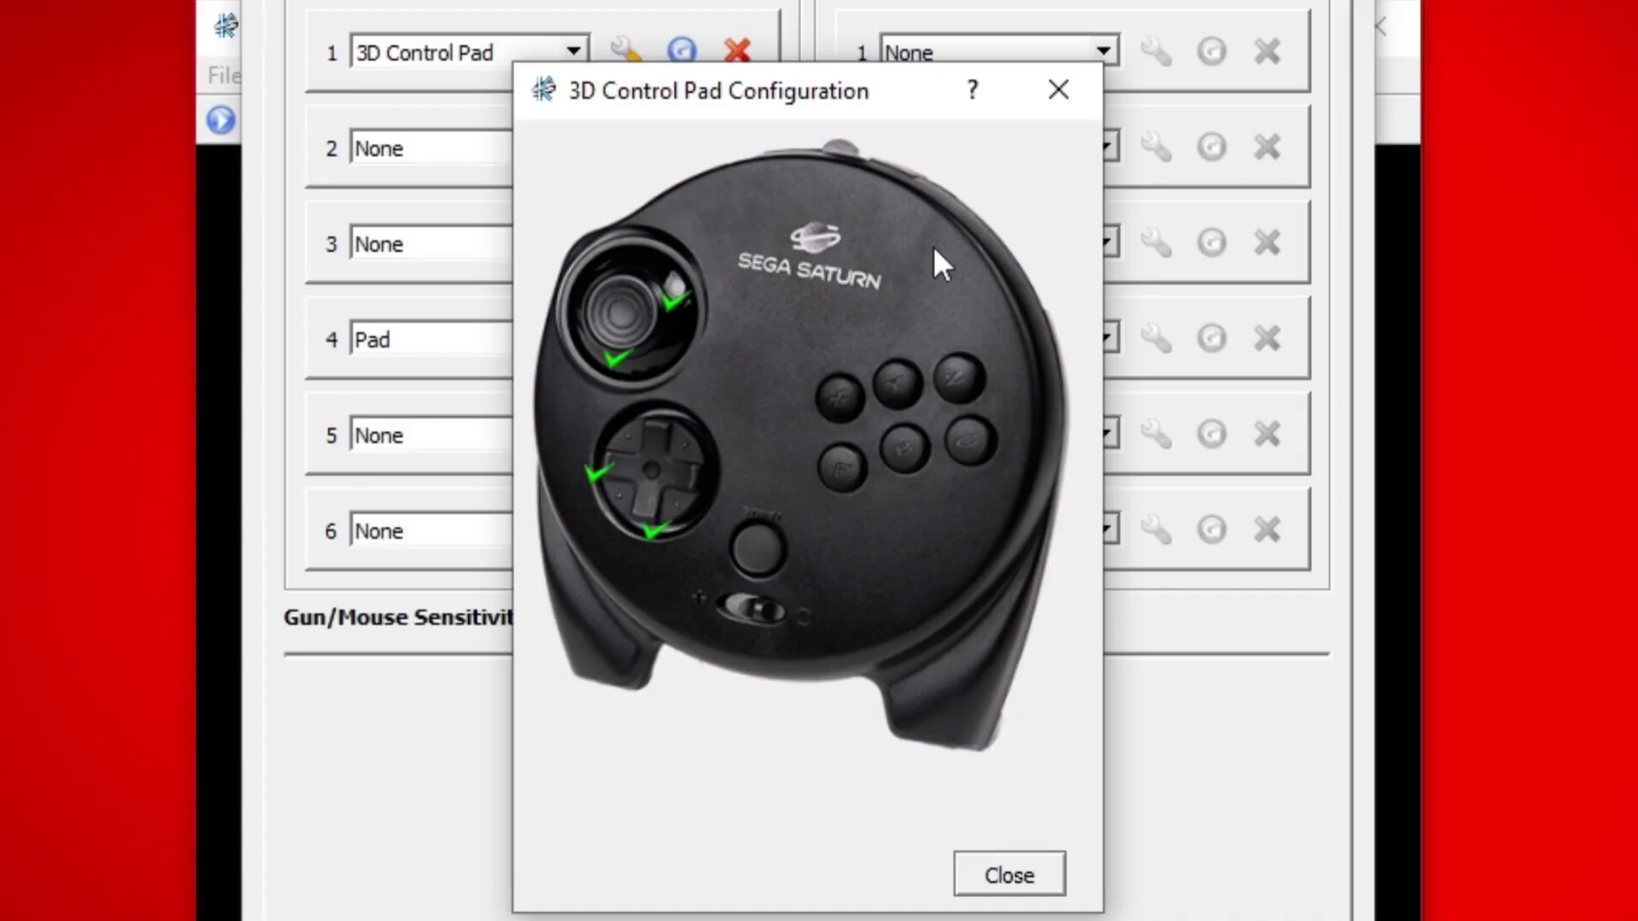
{"action": "left_click", "coordinate": [678, 300]}
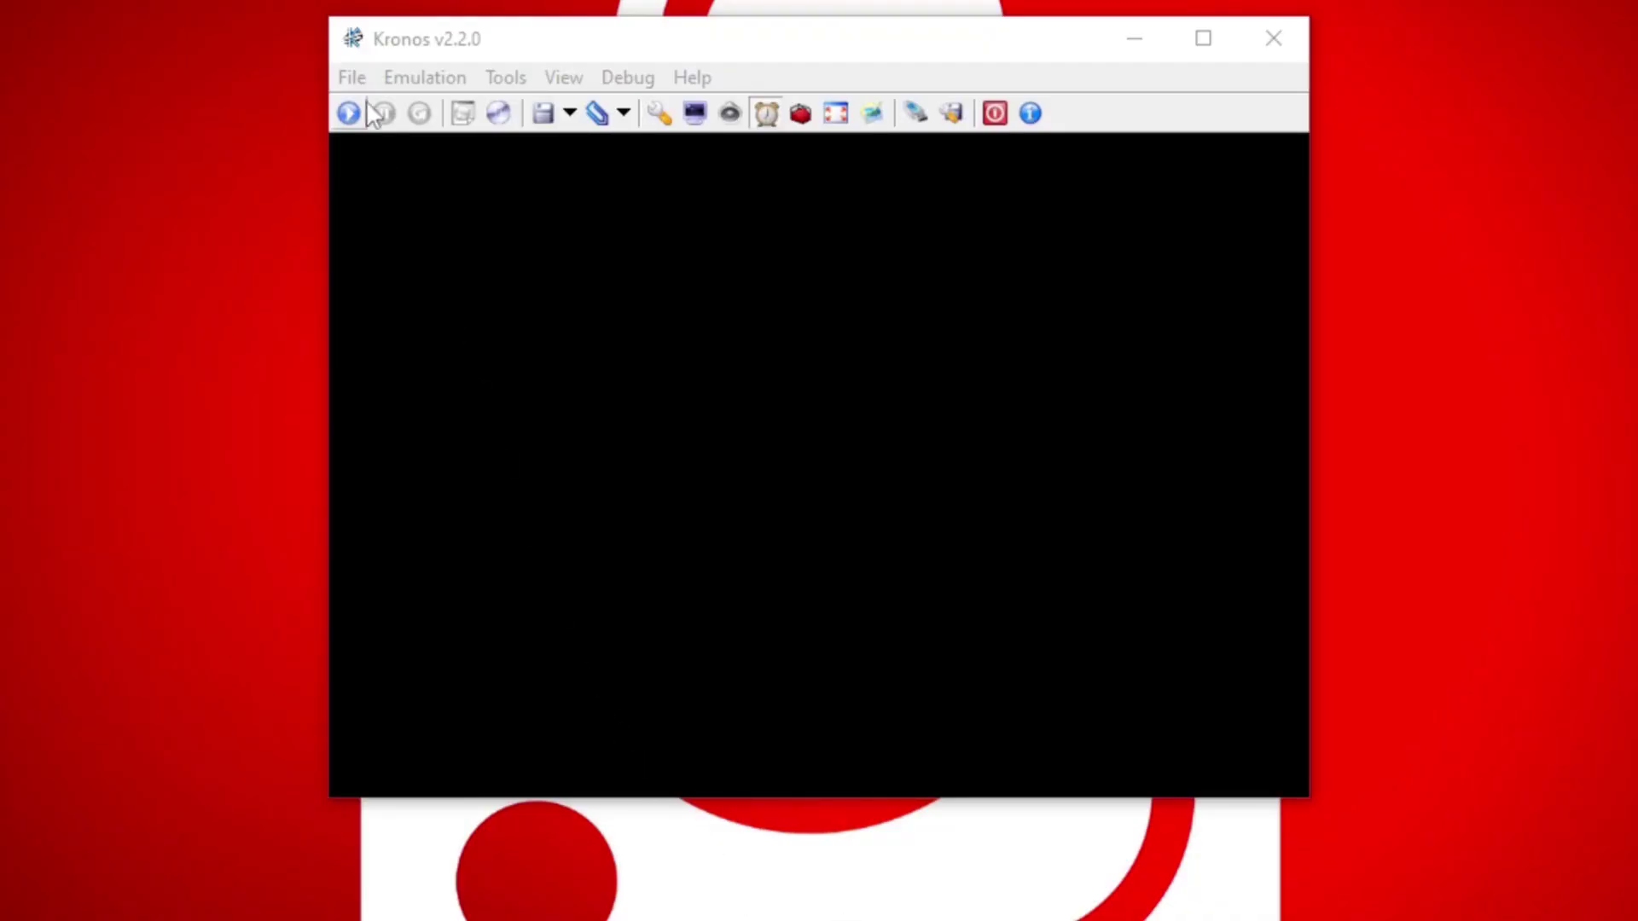
- Open File > Eject/Load ISO and enter the Daytona USA (USA) folder on the Desktop
{"action": "left_click", "coordinate": [352, 77]}
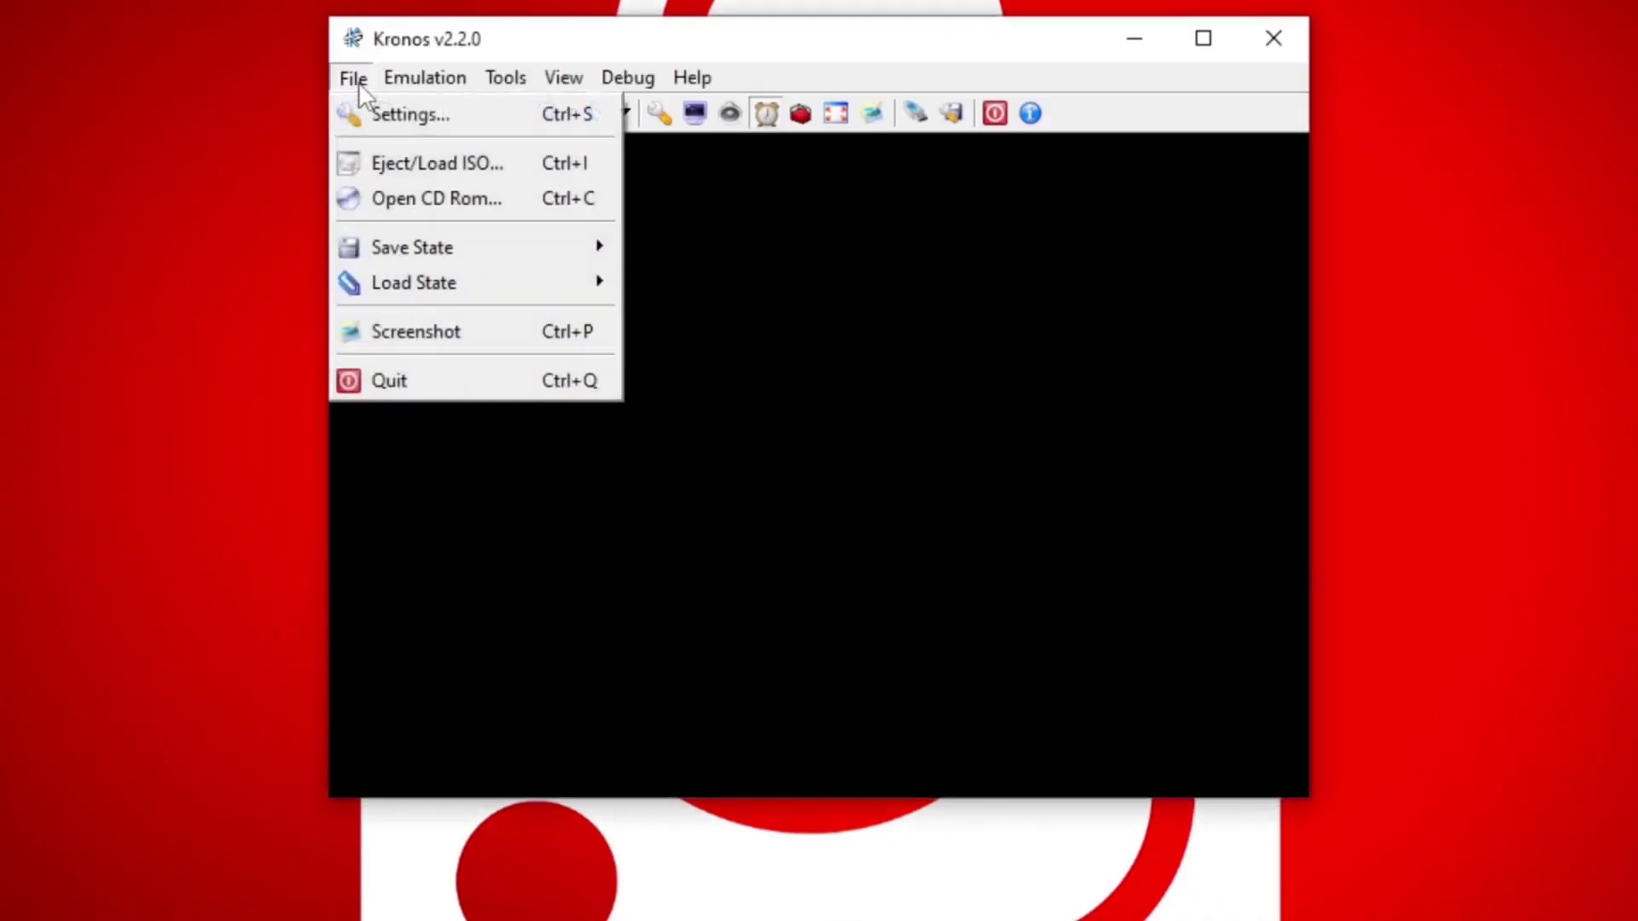
{"action": "left_click", "coordinate": [363, 162]}
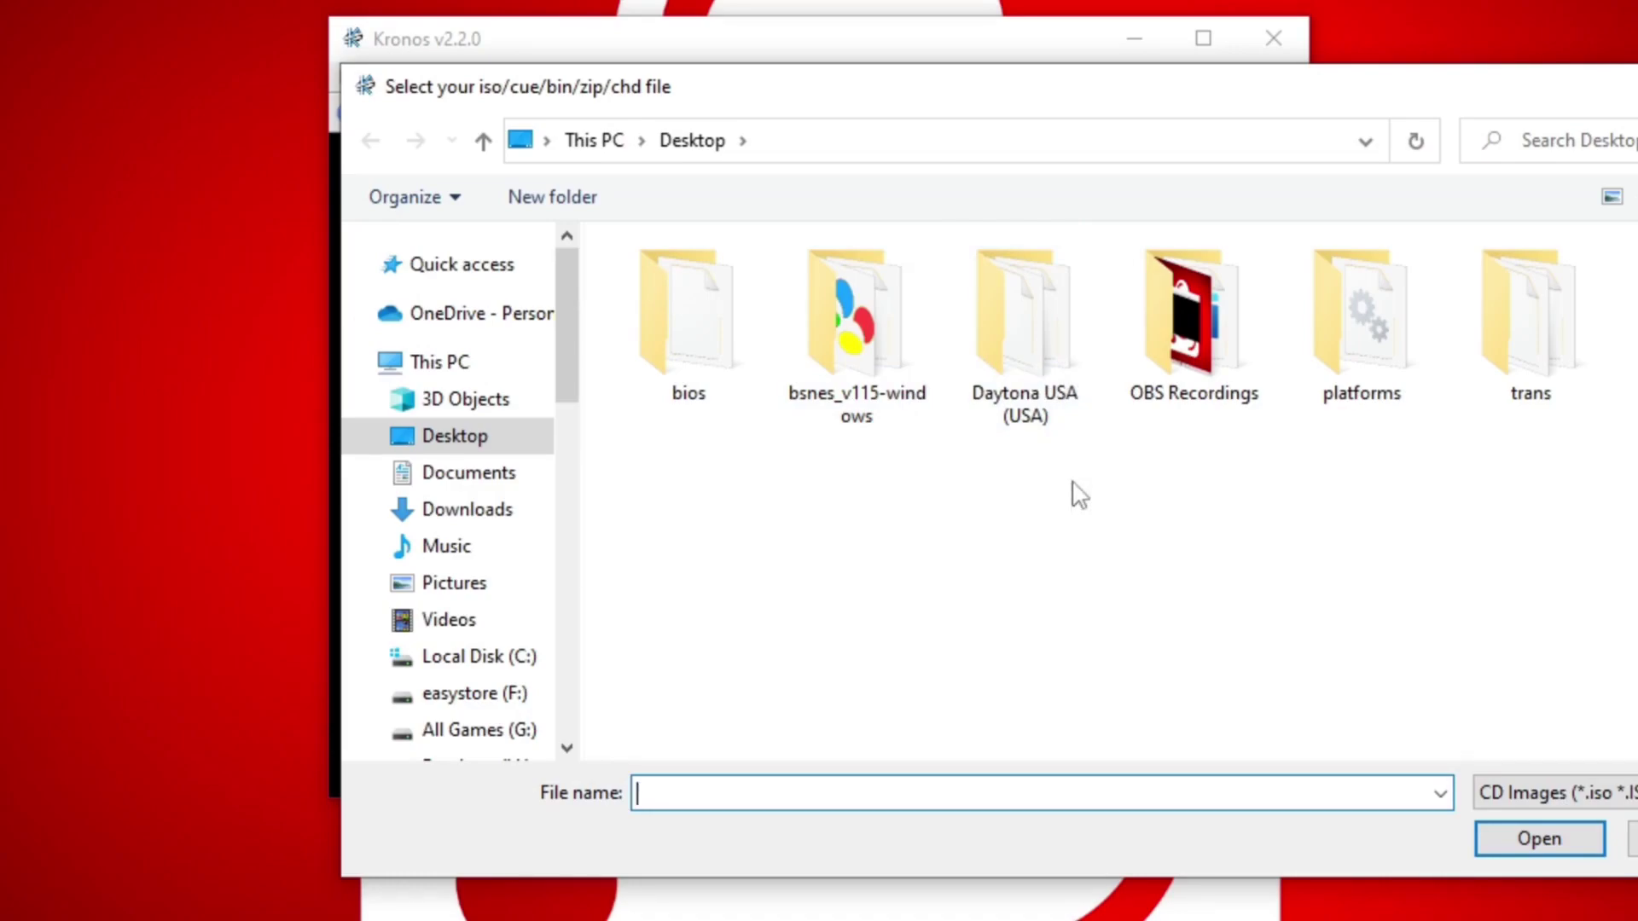
{"action": "double_click", "coordinate": [1045, 324]}
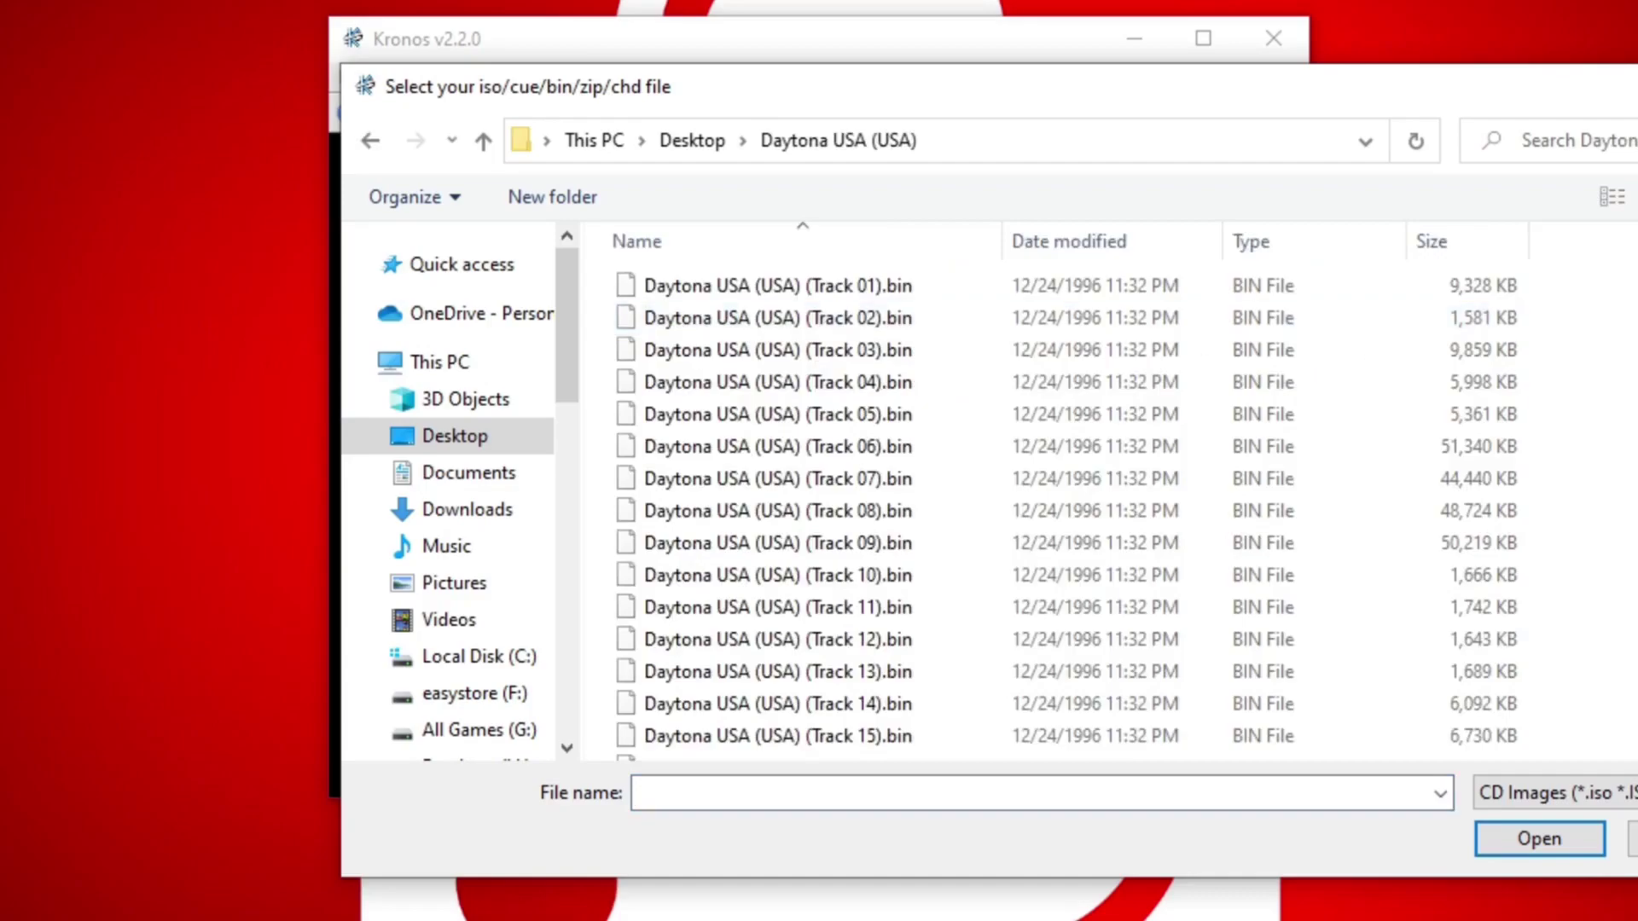
- Load Daytona USA (USA).cue and switch the running game to fullscreen
{"action": "scroll", "coordinate": [1385, 677], "scroll_direction": "down", "scroll_amount": 3}
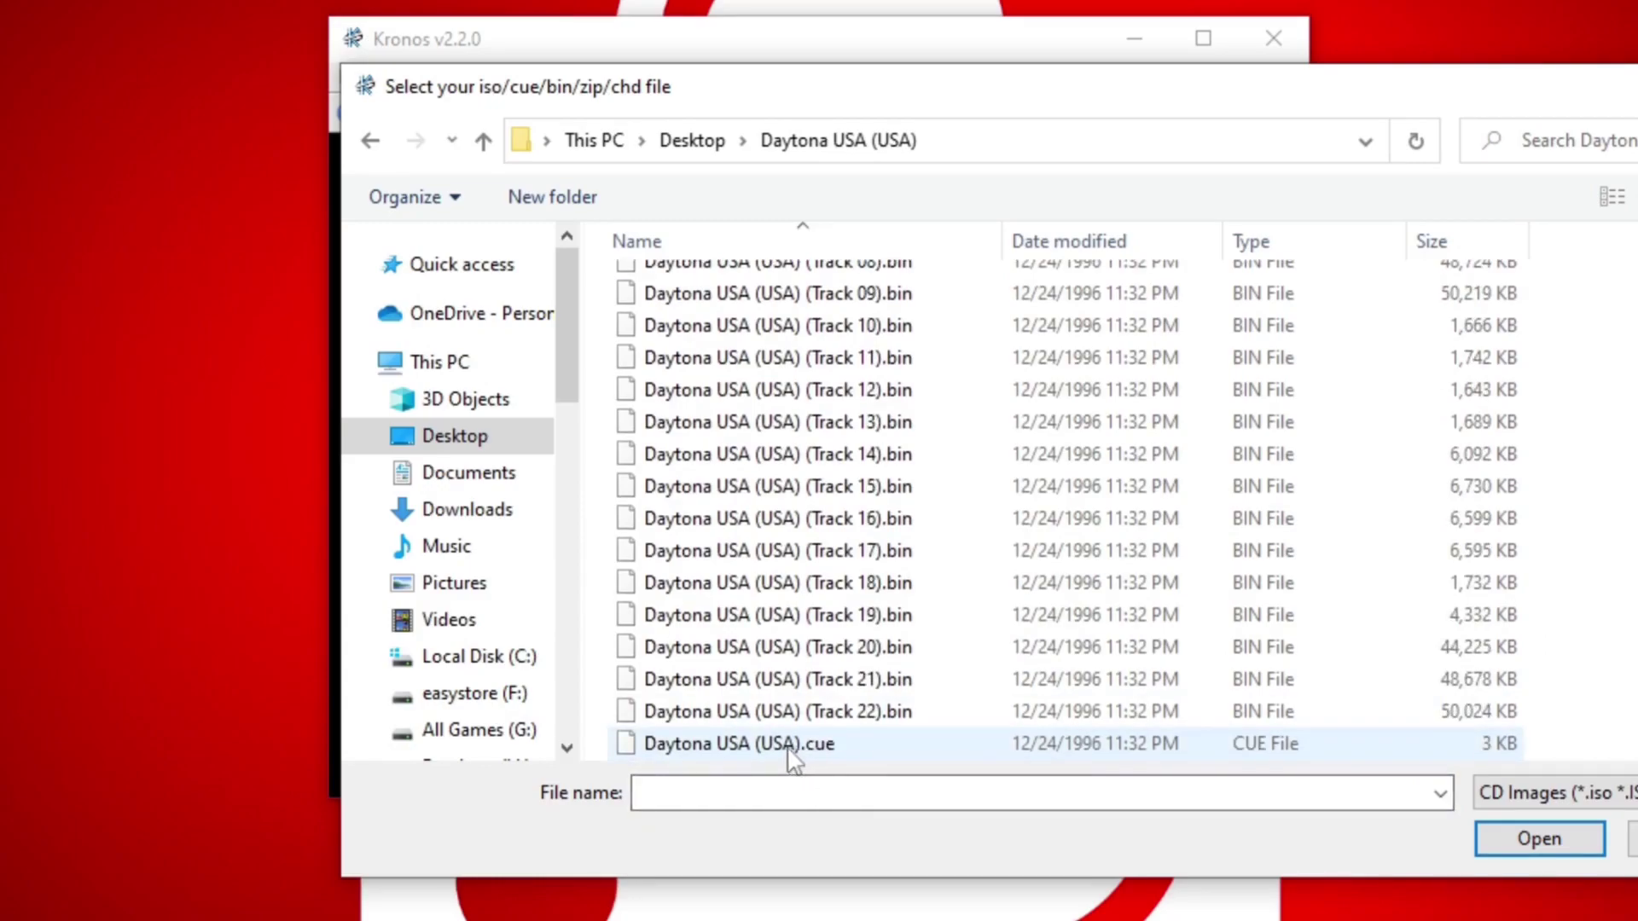
{"action": "left_click", "coordinate": [776, 751]}
{"action": "left_click", "coordinate": [1538, 846]}
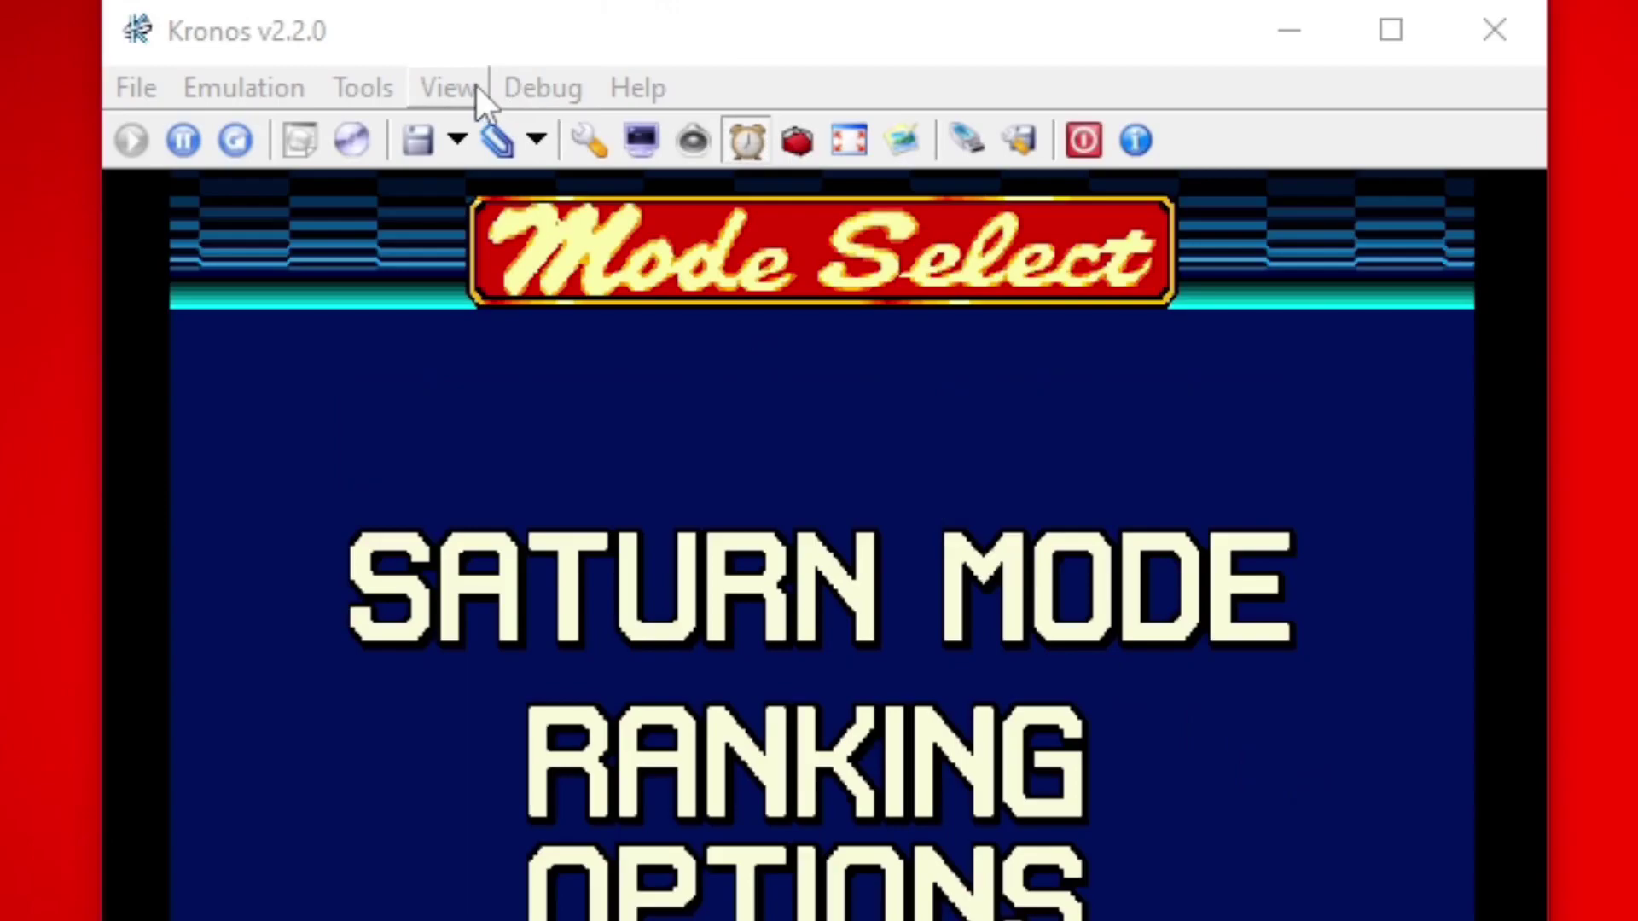
{"action": "left_click", "coordinate": [676, 246]}
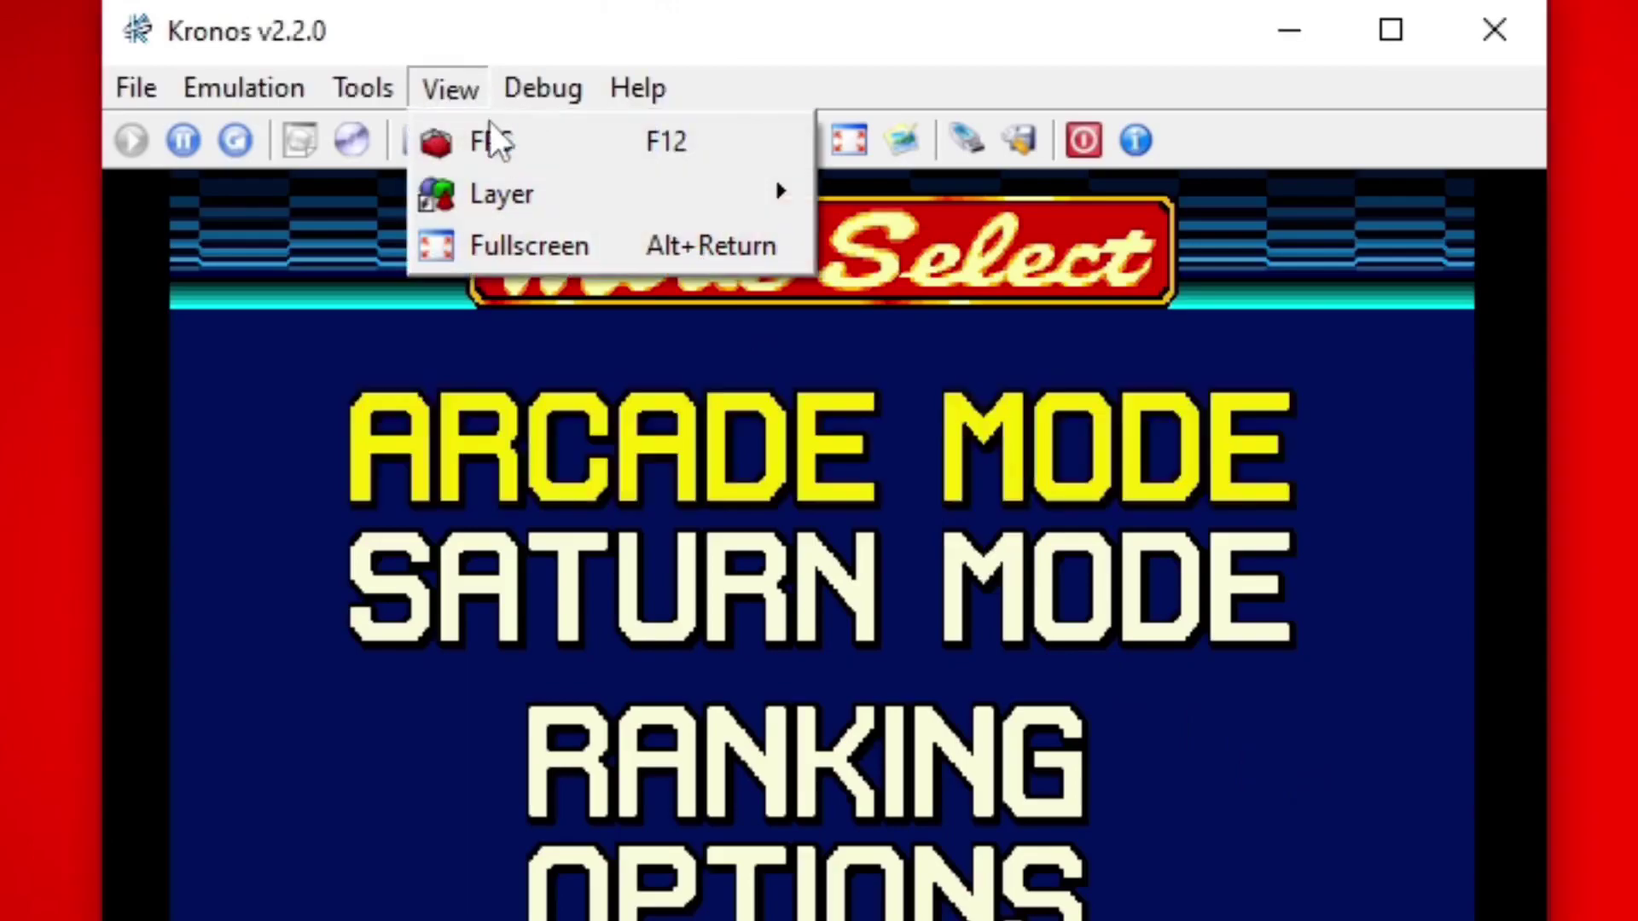
{"action": "left_click", "coordinate": [514, 245]}
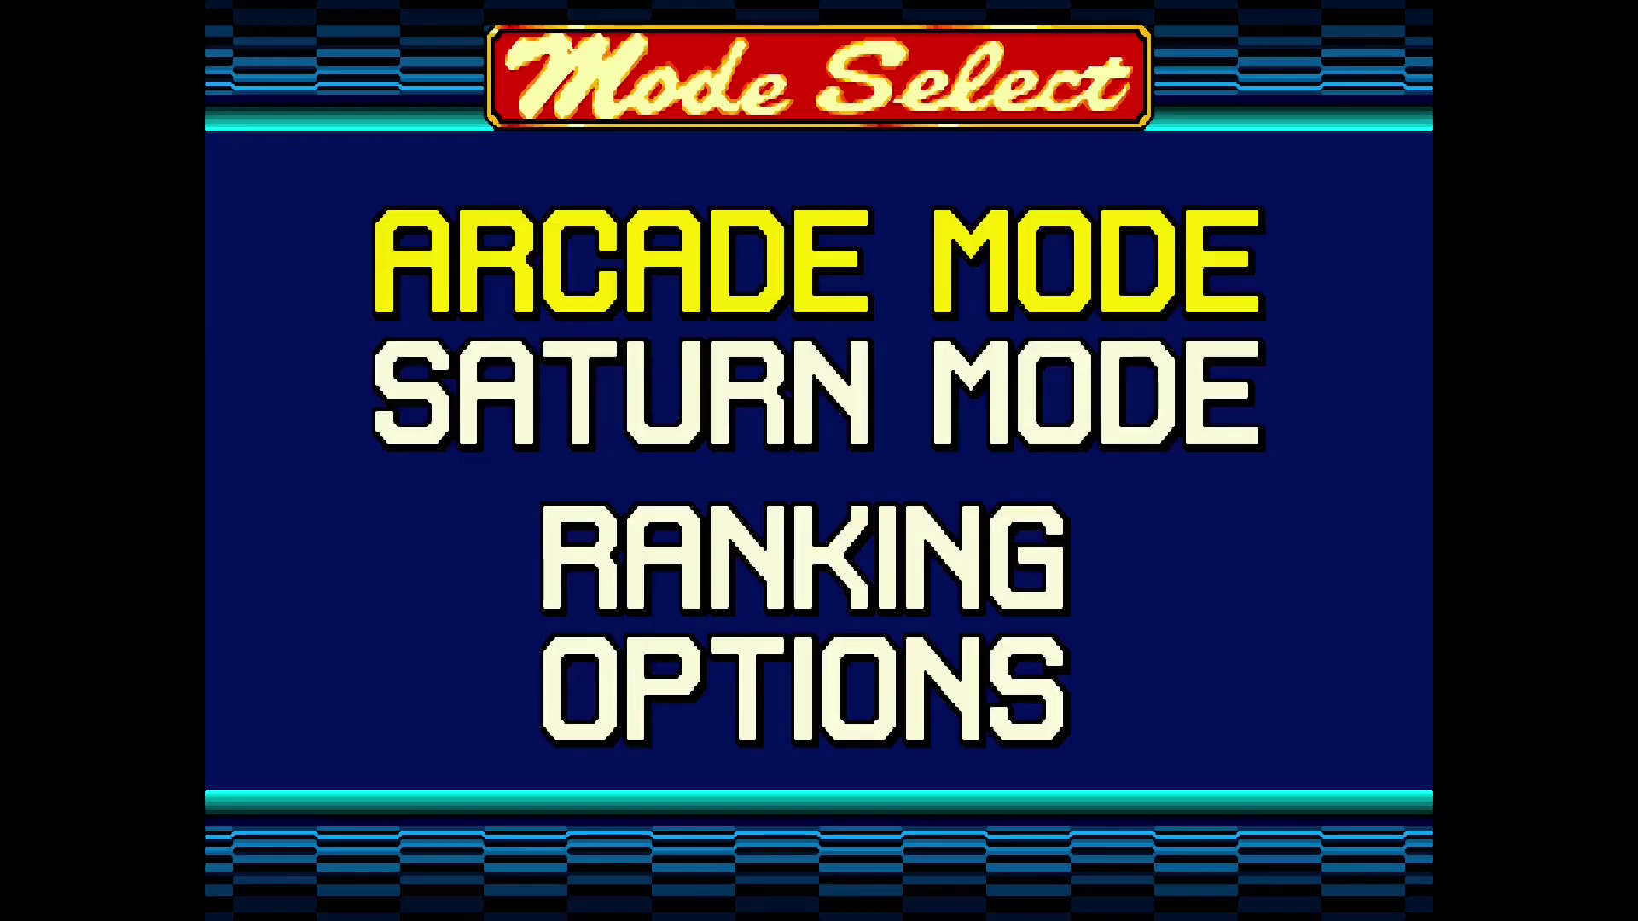
- Choose Arcade Mode, the Beginner circuit and the Automatic car with Enter
{"action": "key", "text": "Return"}
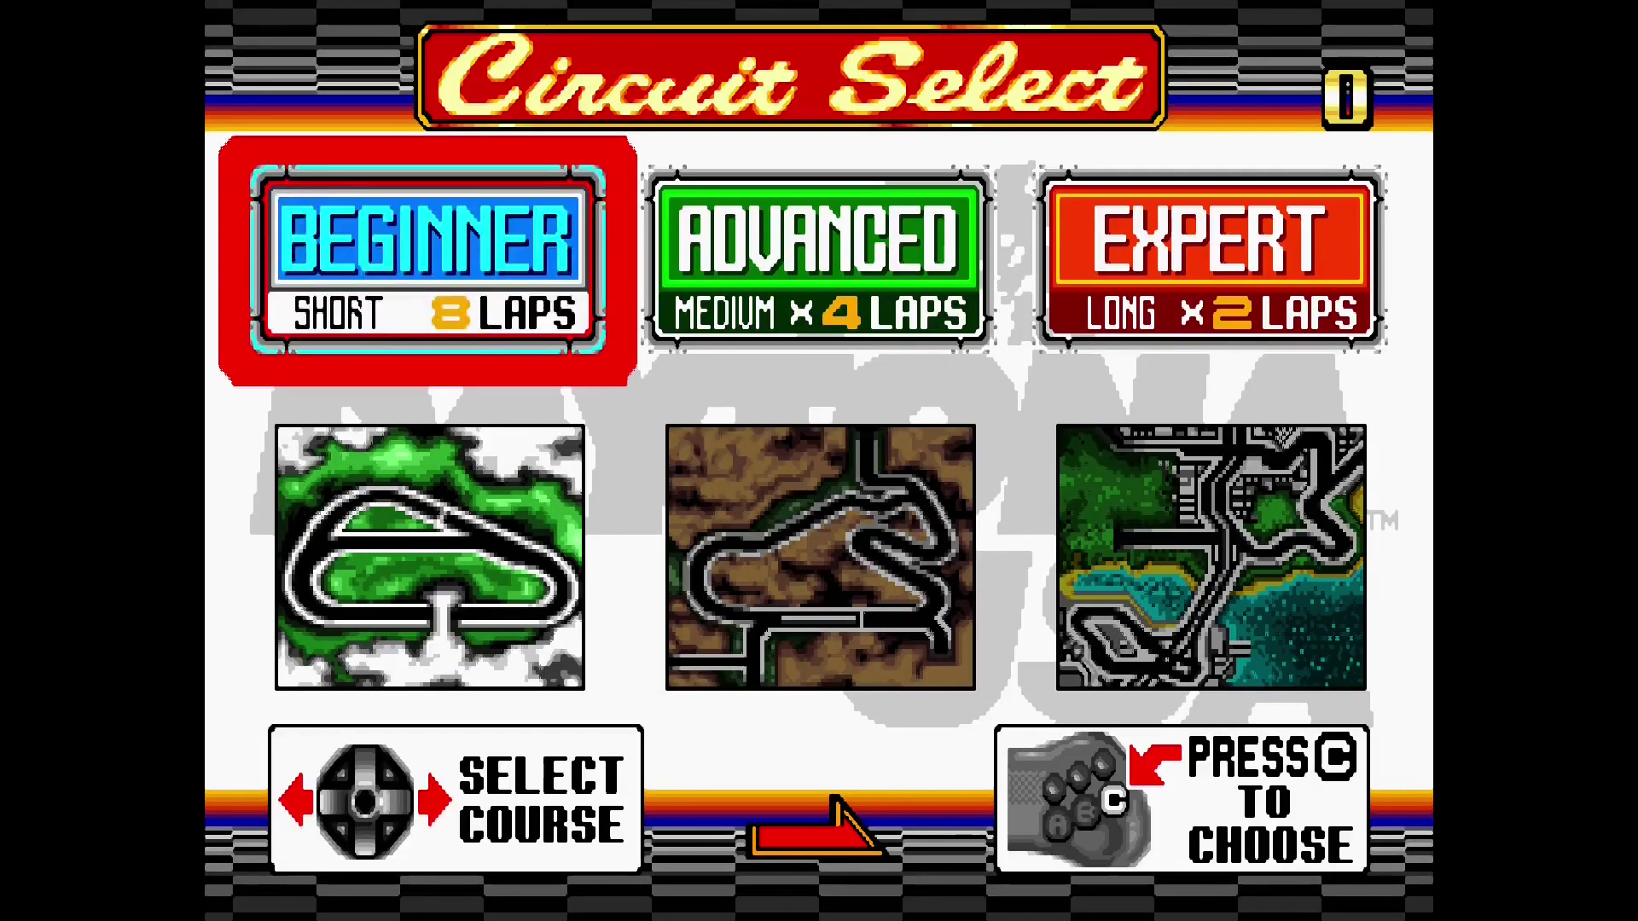
{"action": "key", "text": "Return"}
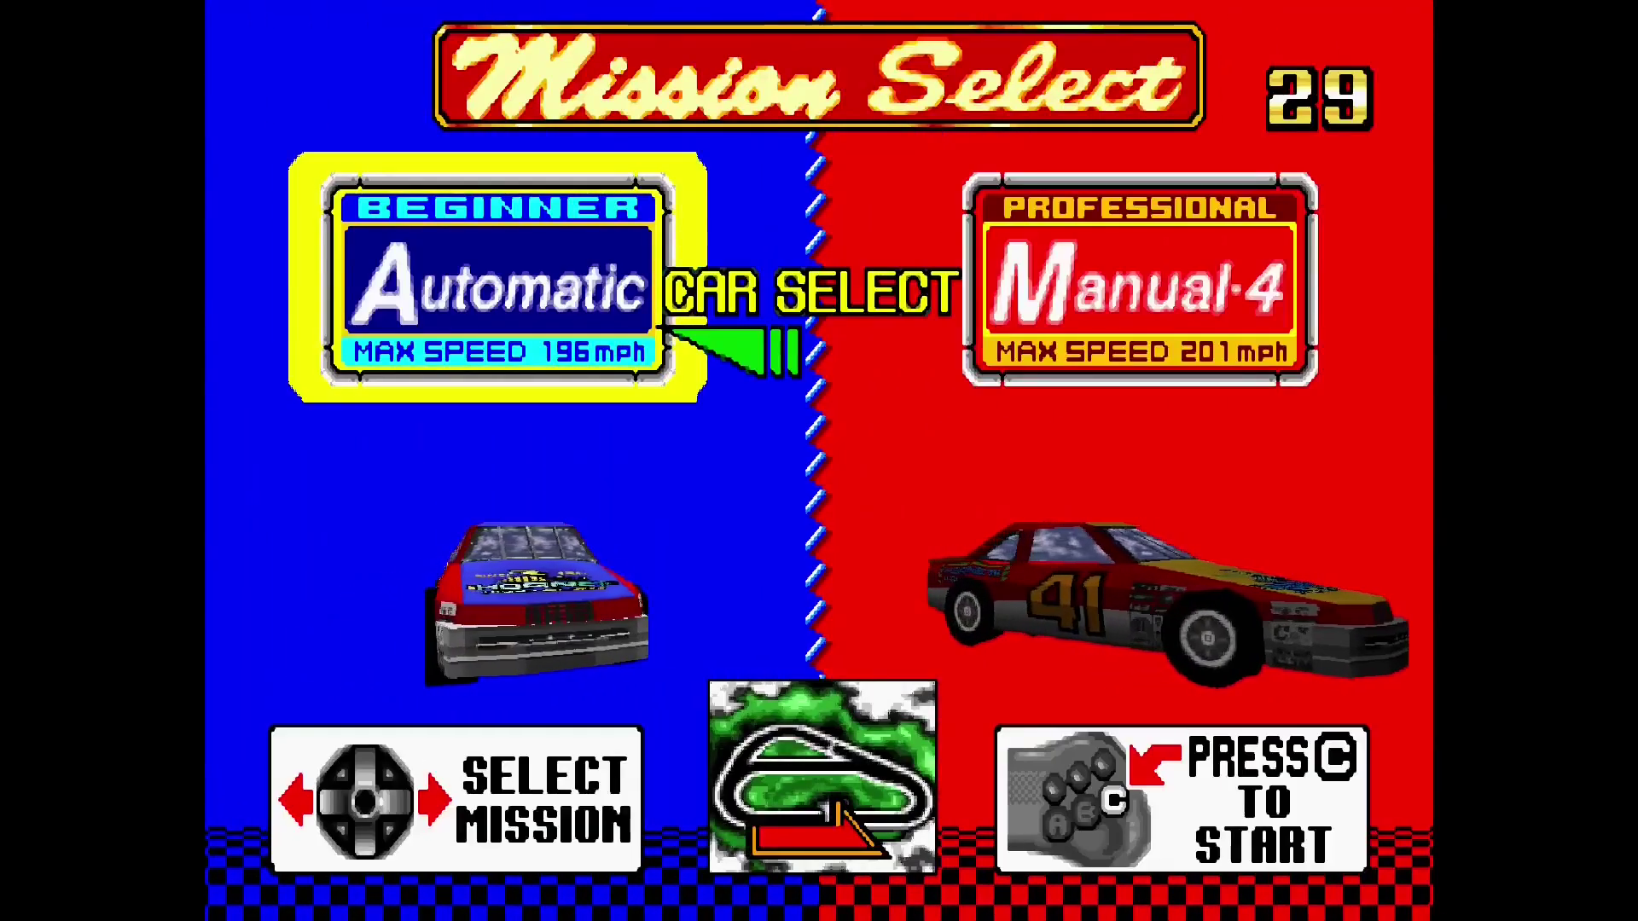
{"action": "key", "text": "Return"}
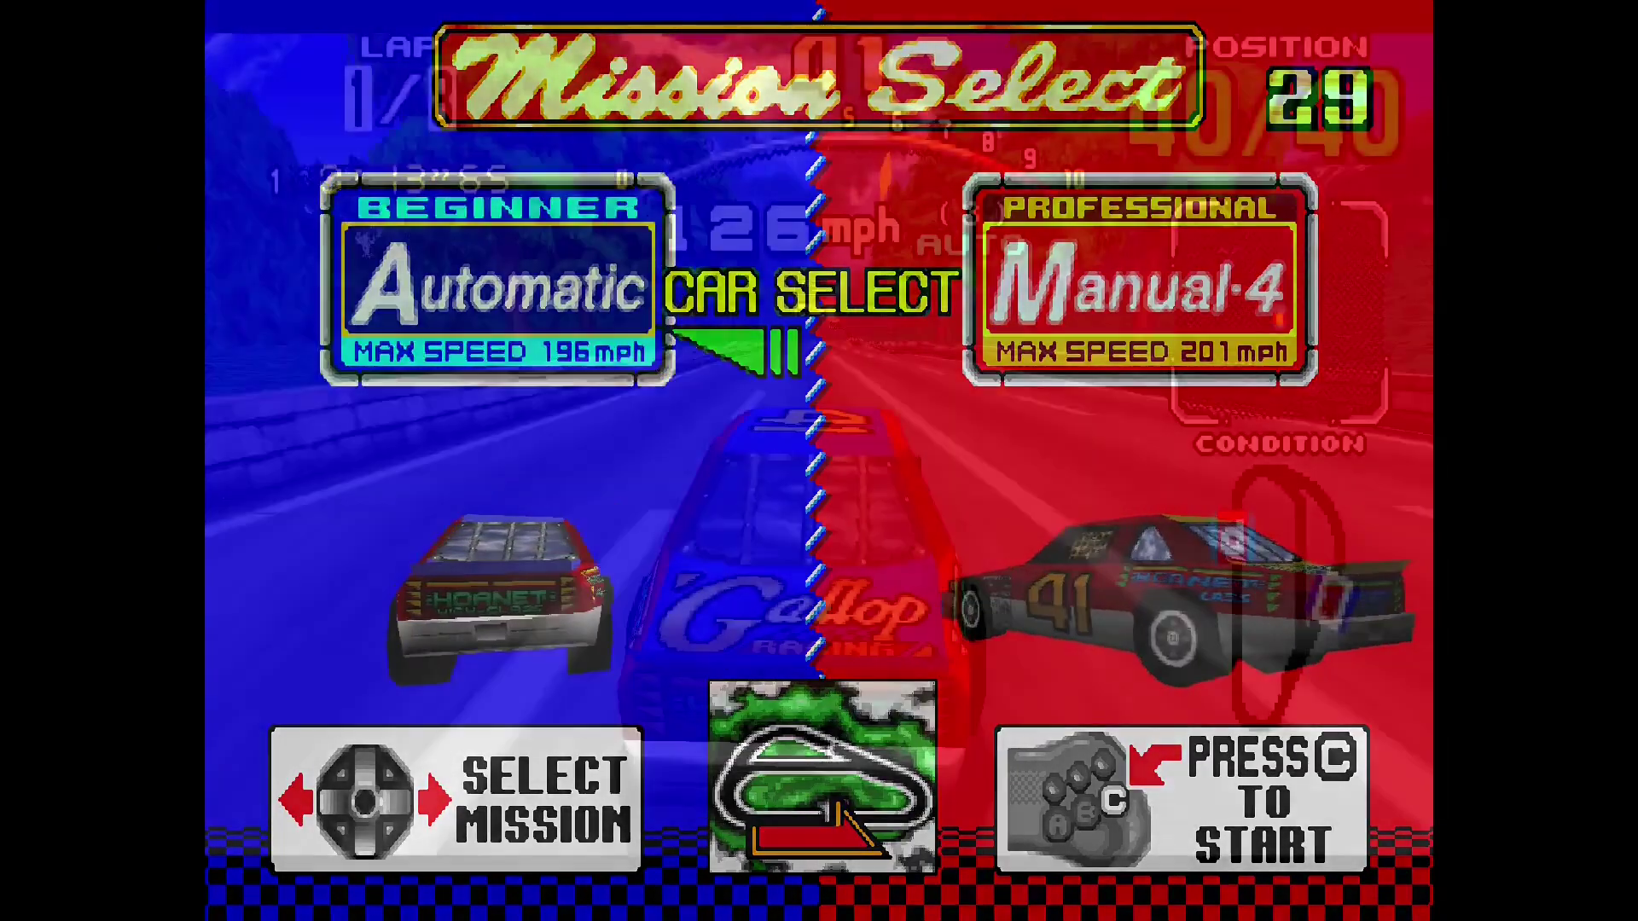